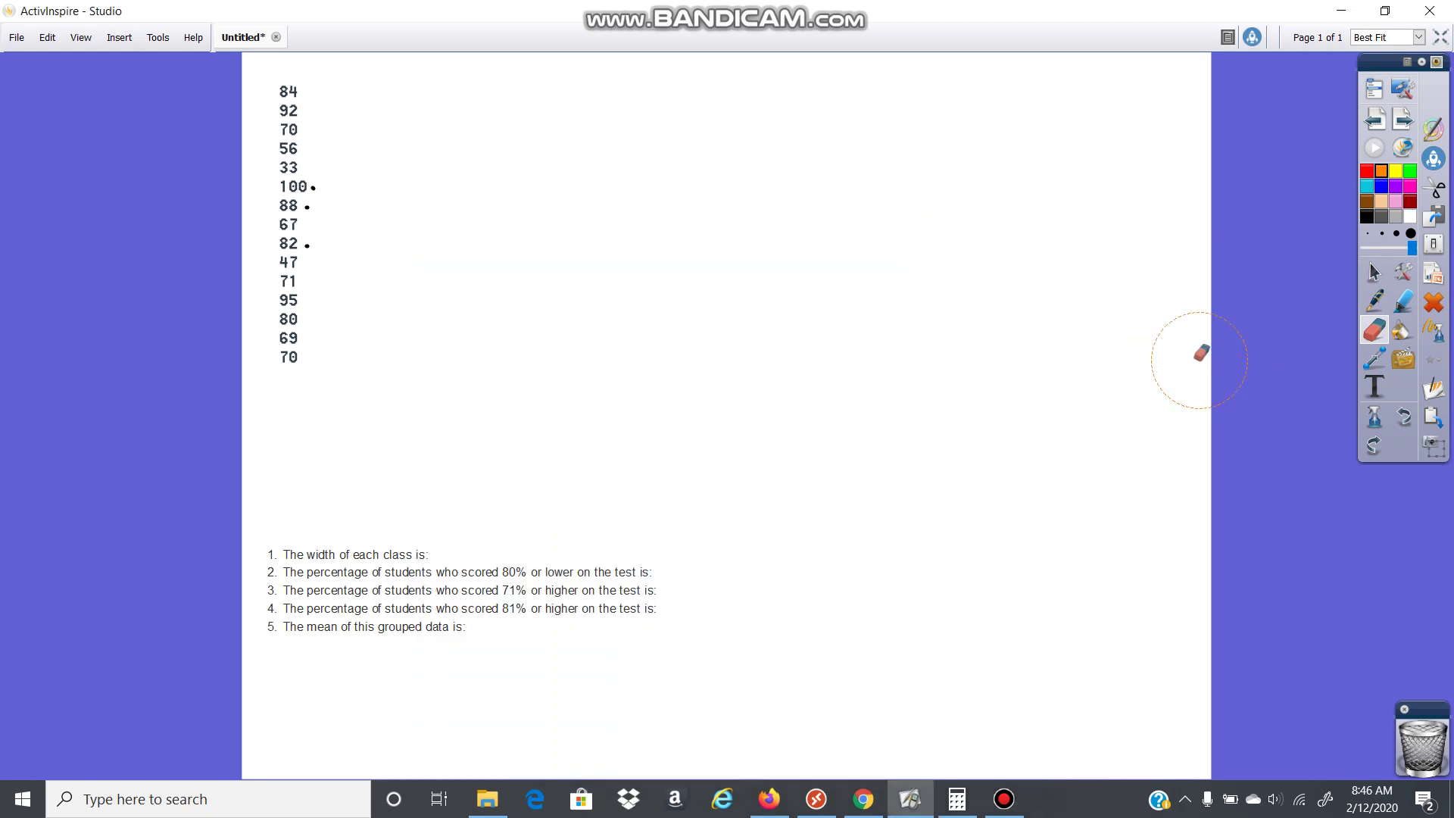
Erase the black dots beside 82, 88 and 100, then dot 33 and 100 in purple.
left_click_drag(309, 250, 317, 186)
left_click(1374, 301)
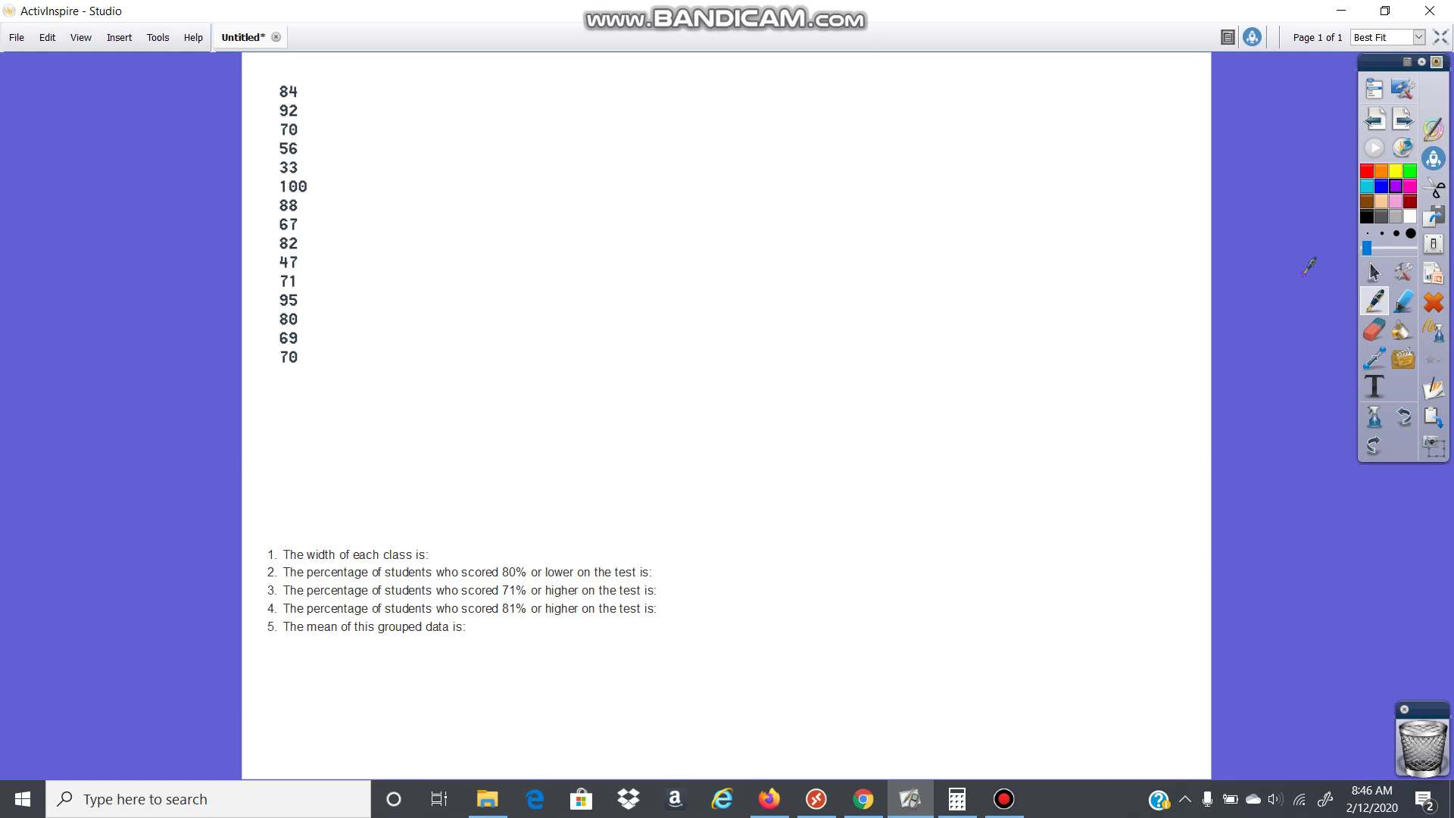
left_click(270, 359)
left_click(315, 284)
left_click(271, 168)
Write the 'class' heading and the intervals 31-40, 41-50 and 51-60.
left_click_drag(489, 78, 493, 92)
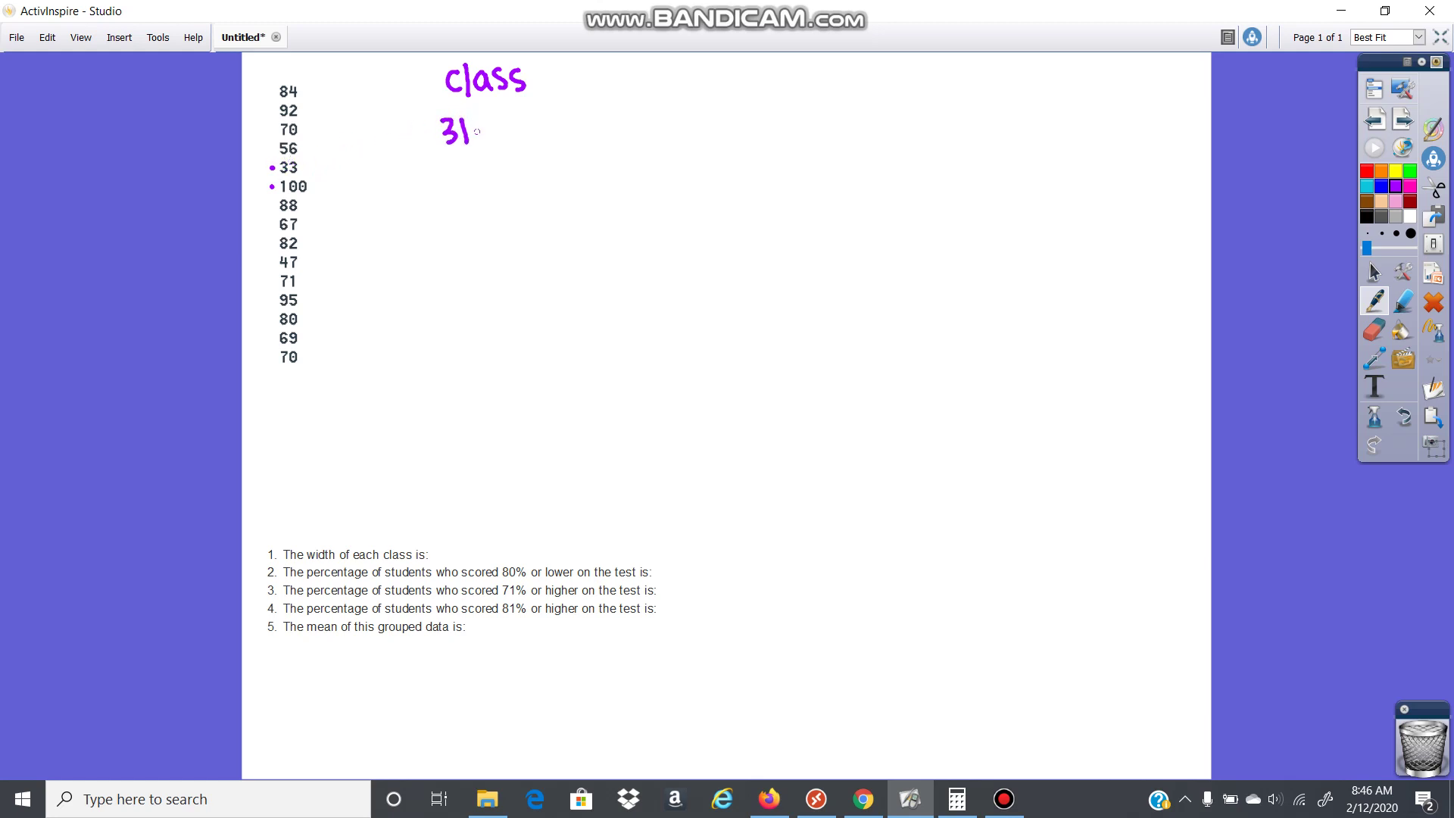
left_click_drag(474, 132, 488, 131)
mouse_move(499, 112)
left_mouse_down()
mouse_move(505, 144)
mouse_move(532, 142)
left_mouse_up()
left_click(448, 172)
left_click_drag(460, 170, 460, 197)
left_click_drag(471, 169, 477, 195)
left_click_drag(485, 182, 515, 196)
mouse_move(539, 163)
left_mouse_down()
mouse_move(531, 180)
mouse_move(540, 166)
left_mouse_up()
left_click_drag(456, 226, 458, 244)
left_click_drag(478, 217, 479, 244)
mouse_move(497, 234)
left_mouse_down()
mouse_move(525, 240)
mouse_move(550, 221)
mouse_move(535, 286)
mouse_move(558, 265)
left_mouse_up()
Add the intervals 61-70, 71-80, 81-90 and 91-100 below them.
left_click(468, 268)
left_click_drag(471, 315, 562, 313)
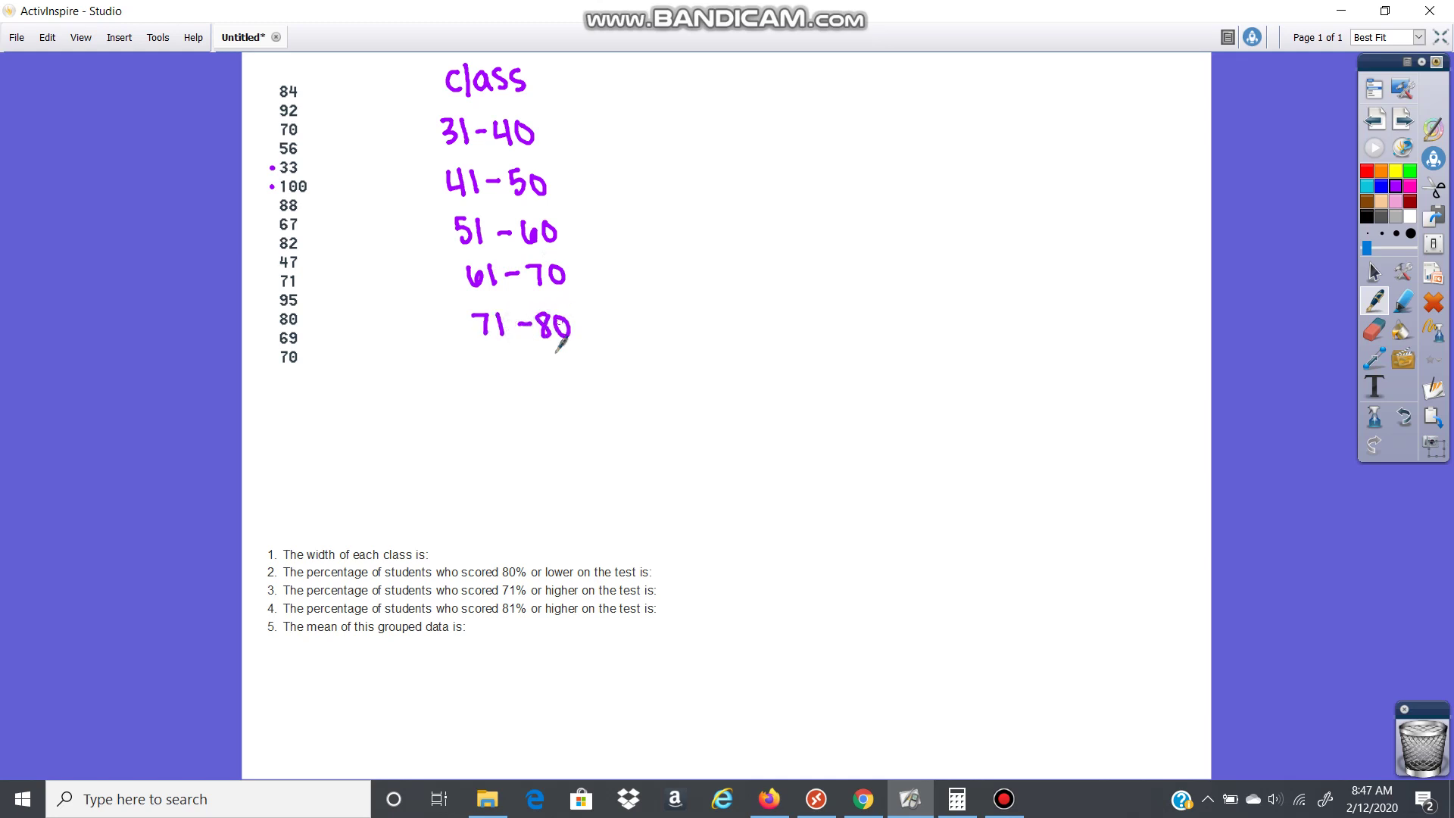
mouse_move(488, 356)
left_mouse_down()
mouse_move(565, 389)
mouse_move(570, 362)
left_mouse_up()
mouse_move(494, 415)
left_mouse_down()
mouse_move(501, 437)
mouse_move(540, 424)
left_mouse_up()
mouse_move(556, 413)
left_mouse_down()
mouse_move(559, 436)
mouse_move(584, 415)
left_mouse_up()
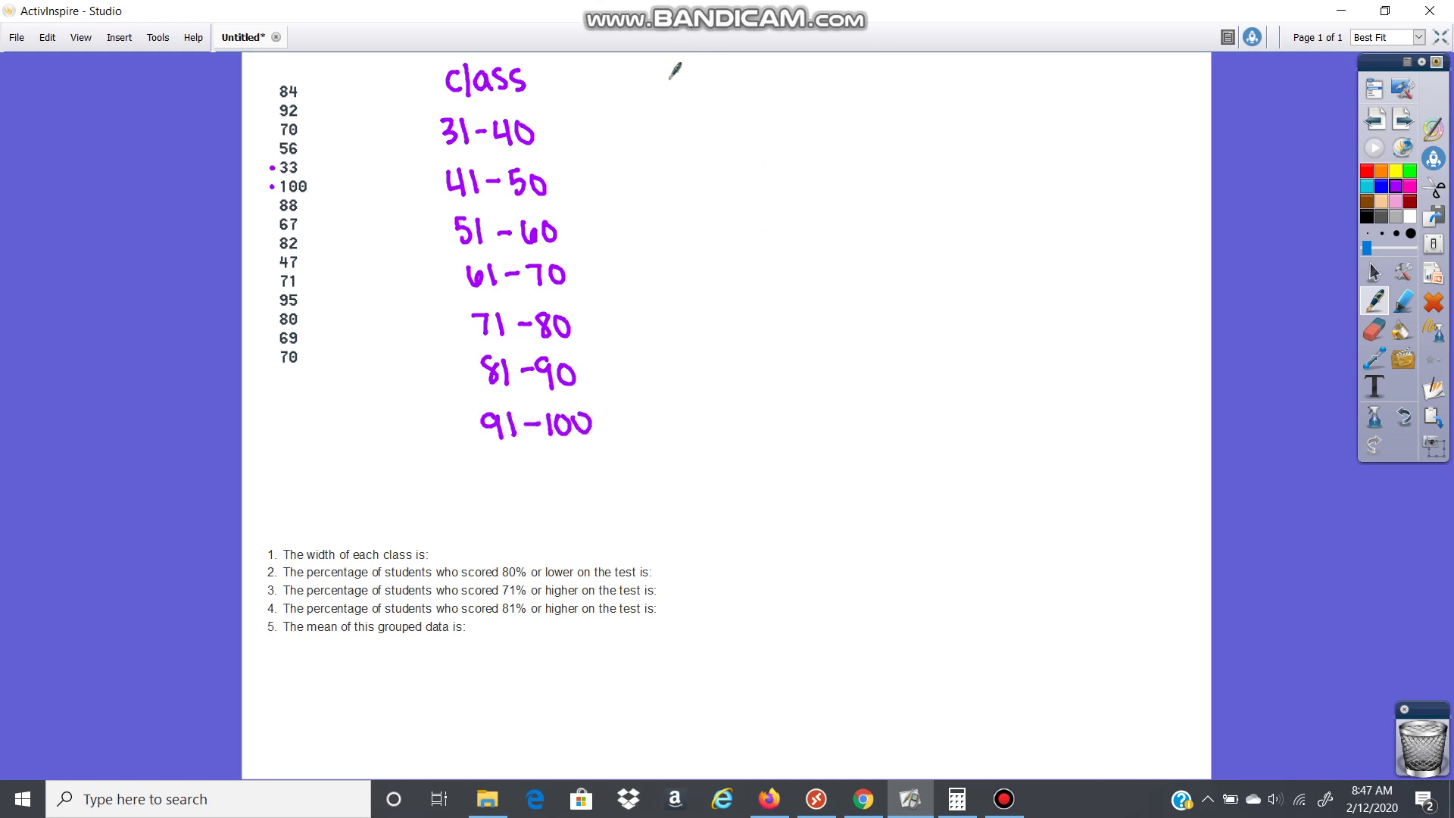
Write the f heading and tally frequencies 1, 1, 1, 4, 2, 3, 3, crossing off each counted score.
left_click_drag(672, 67, 679, 70)
left_click_drag(271, 167, 300, 164)
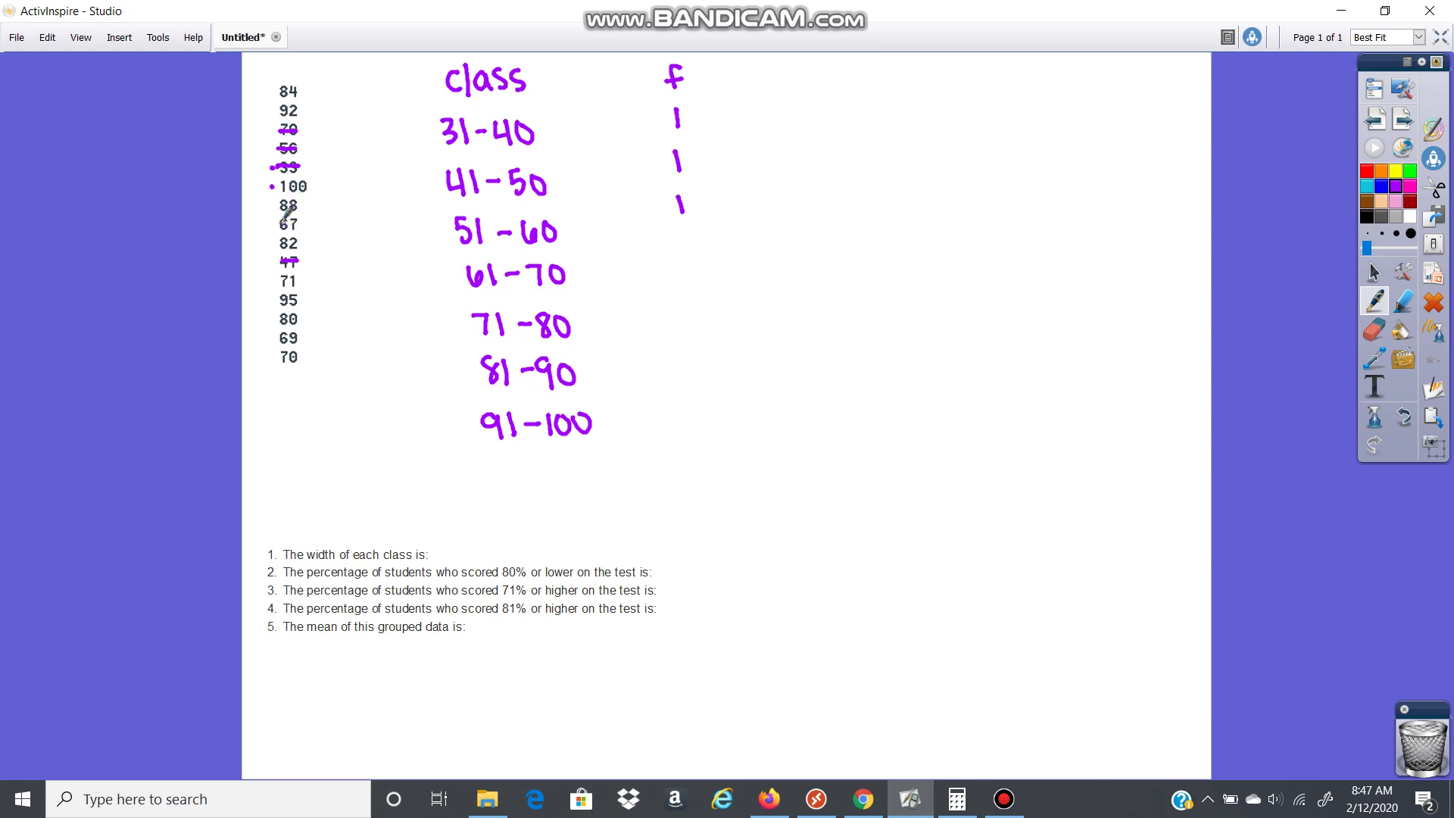
left_click(282, 339)
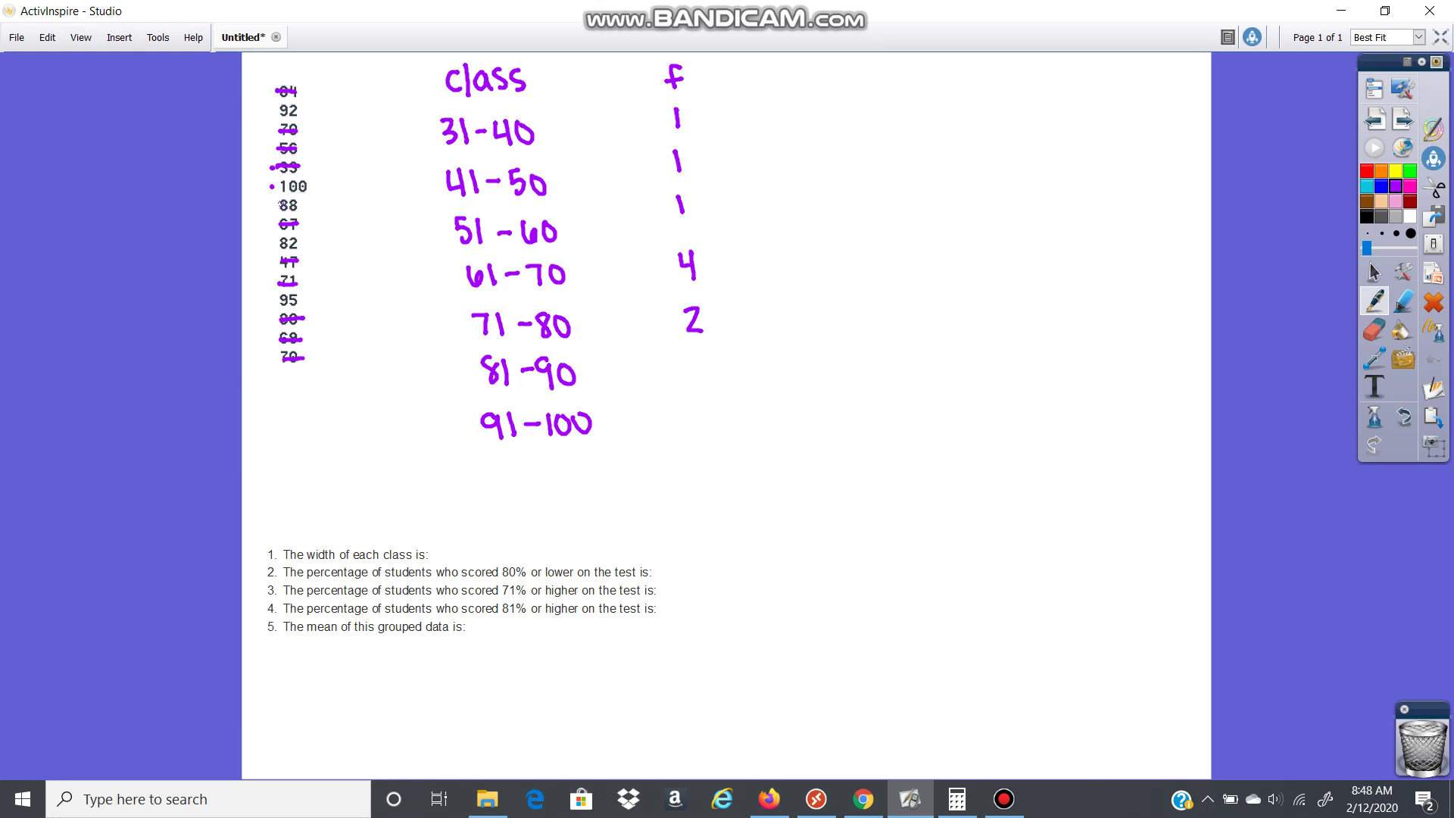
left_click(279, 242)
left_click(278, 111)
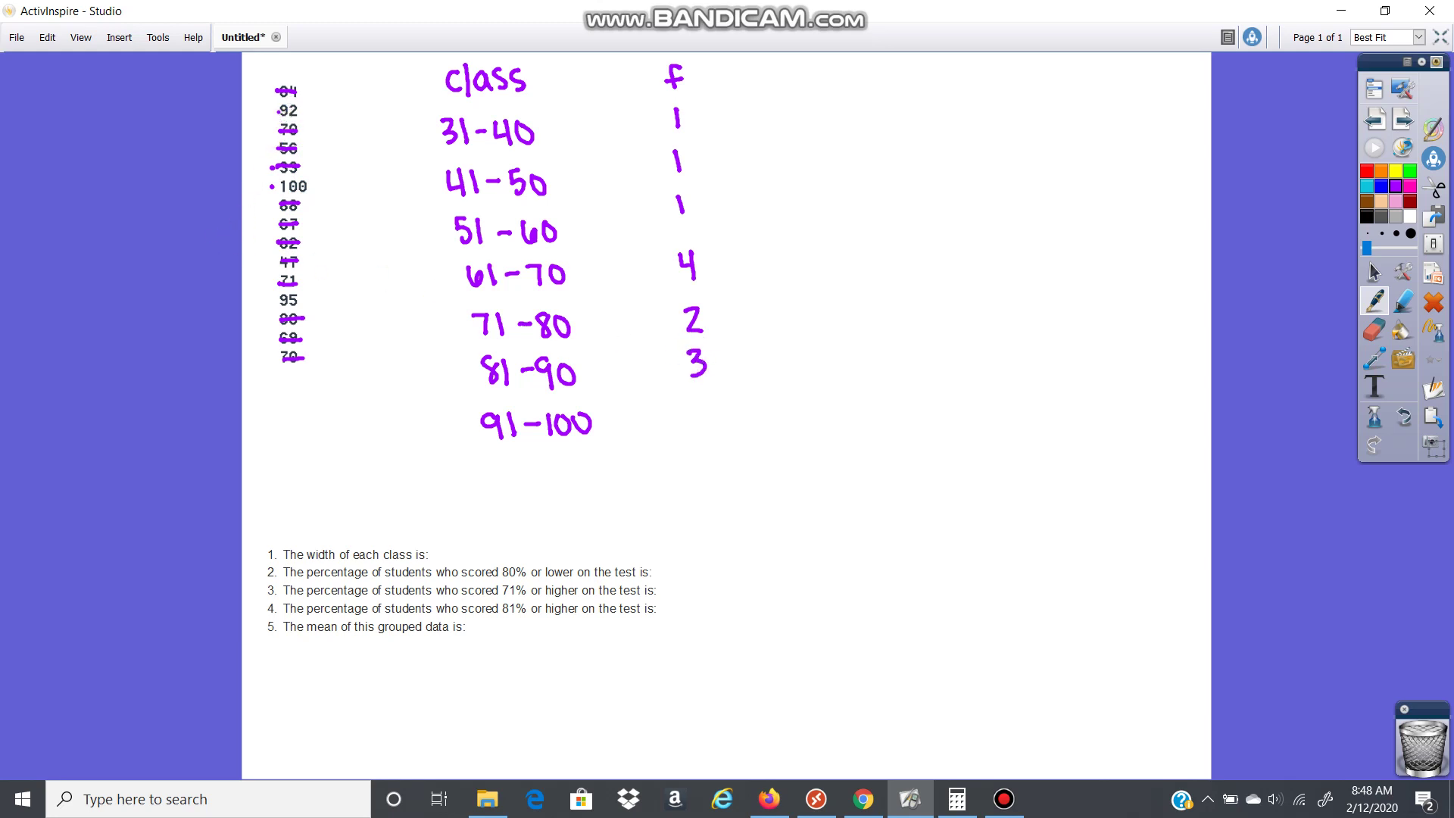
left_click(275, 187)
left_click_drag(280, 302, 305, 300)
Write the Relative f heading and use 1/15 in Calculator to enter .07 for the first three classes.
mouse_move(774, 70)
left_mouse_down()
mouse_move(775, 84)
mouse_move(810, 91)
mouse_move(882, 86)
mouse_move(898, 61)
left_mouse_up()
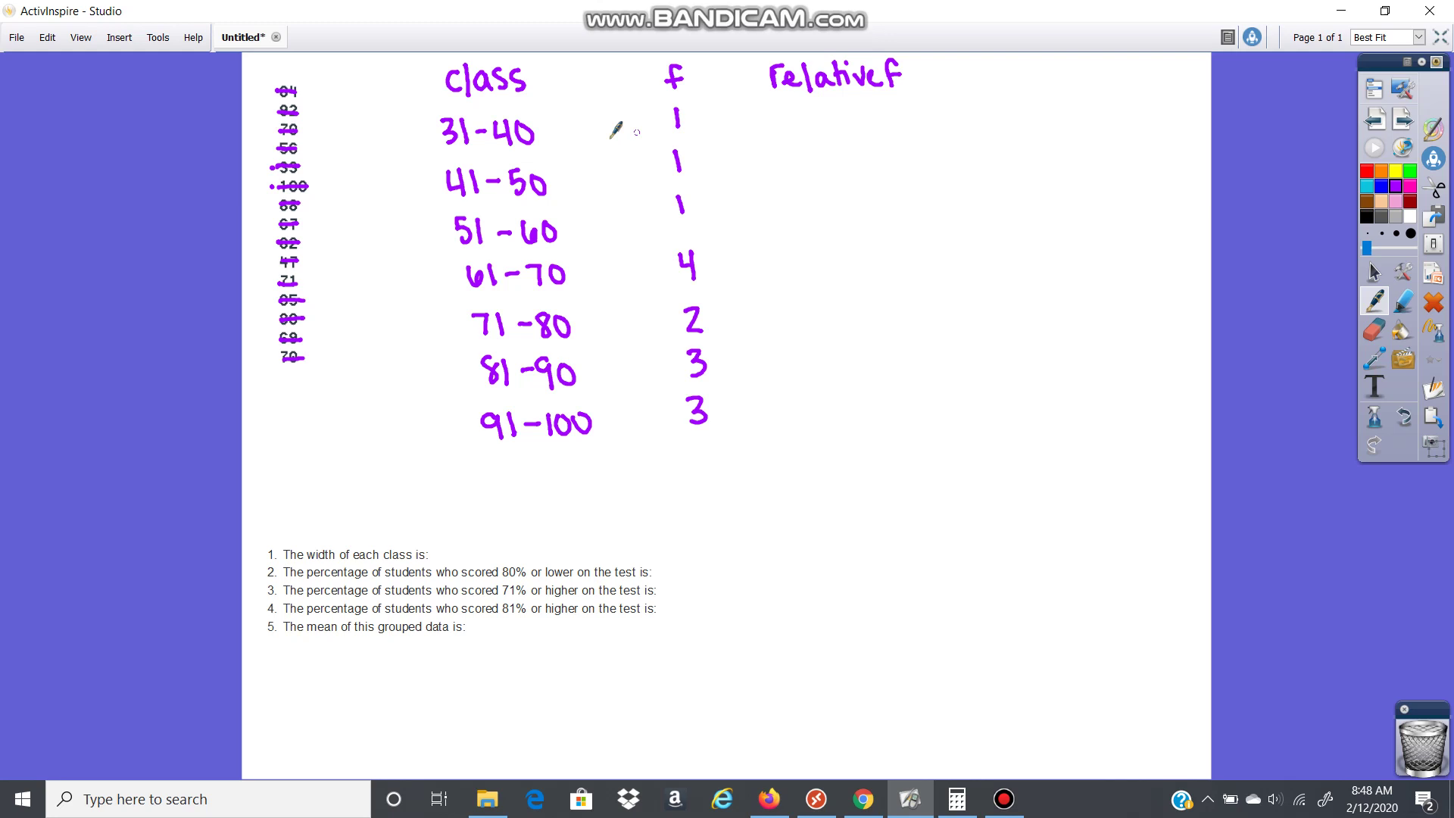
left_click(956, 801)
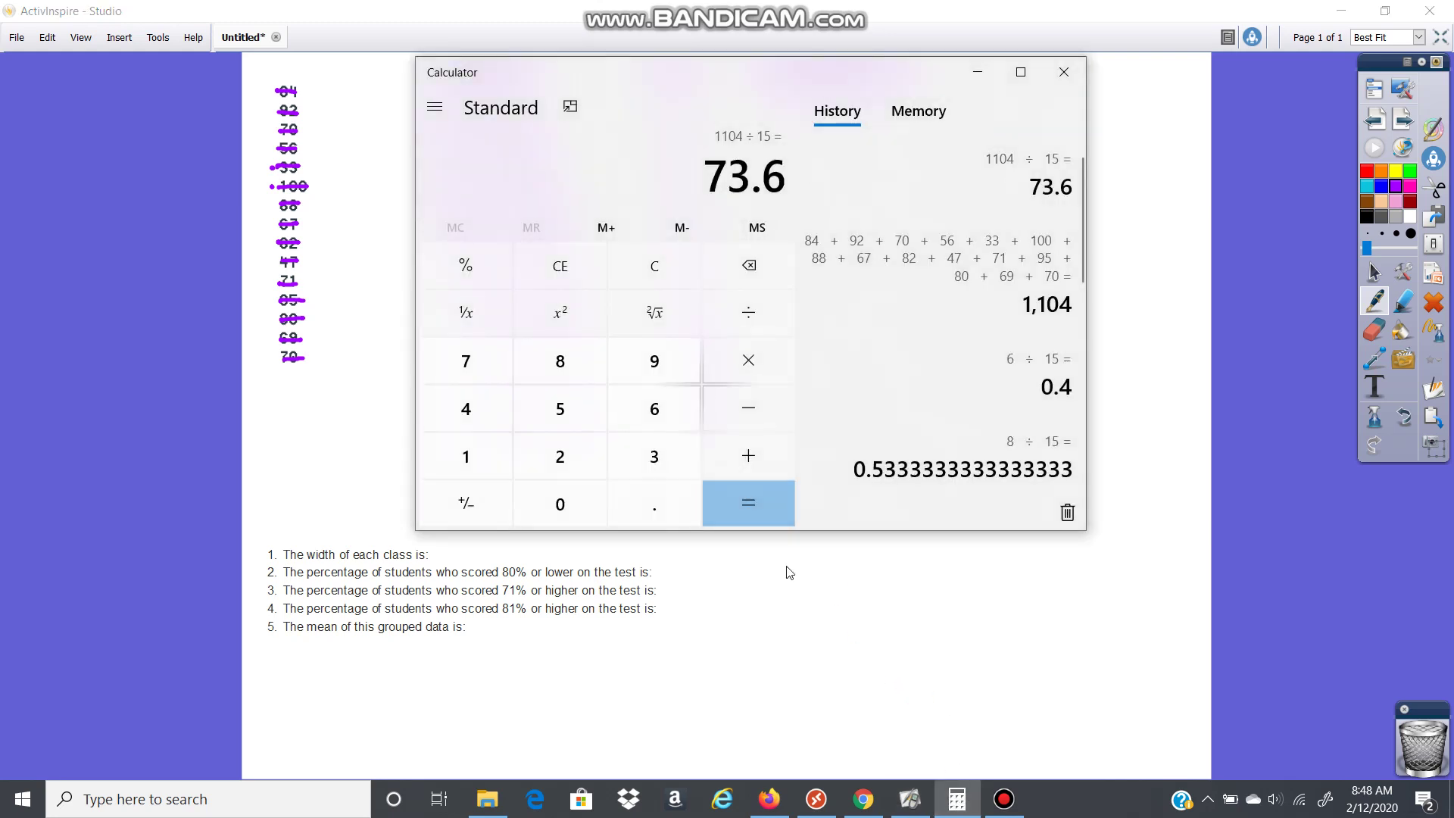
left_click(654, 265)
left_click_drag(829, 74, 468, 65)
type("1/15")
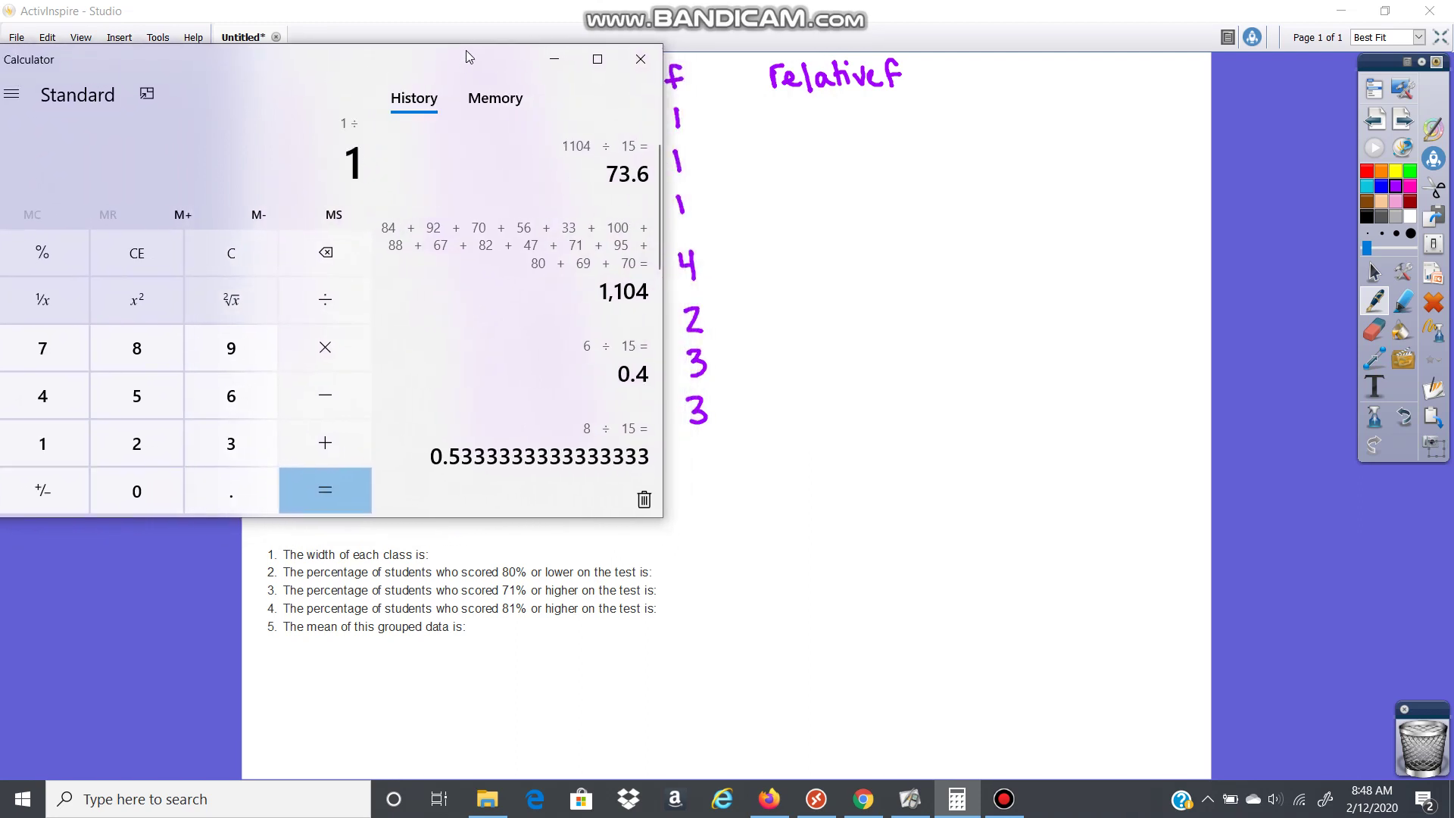
key("Return")
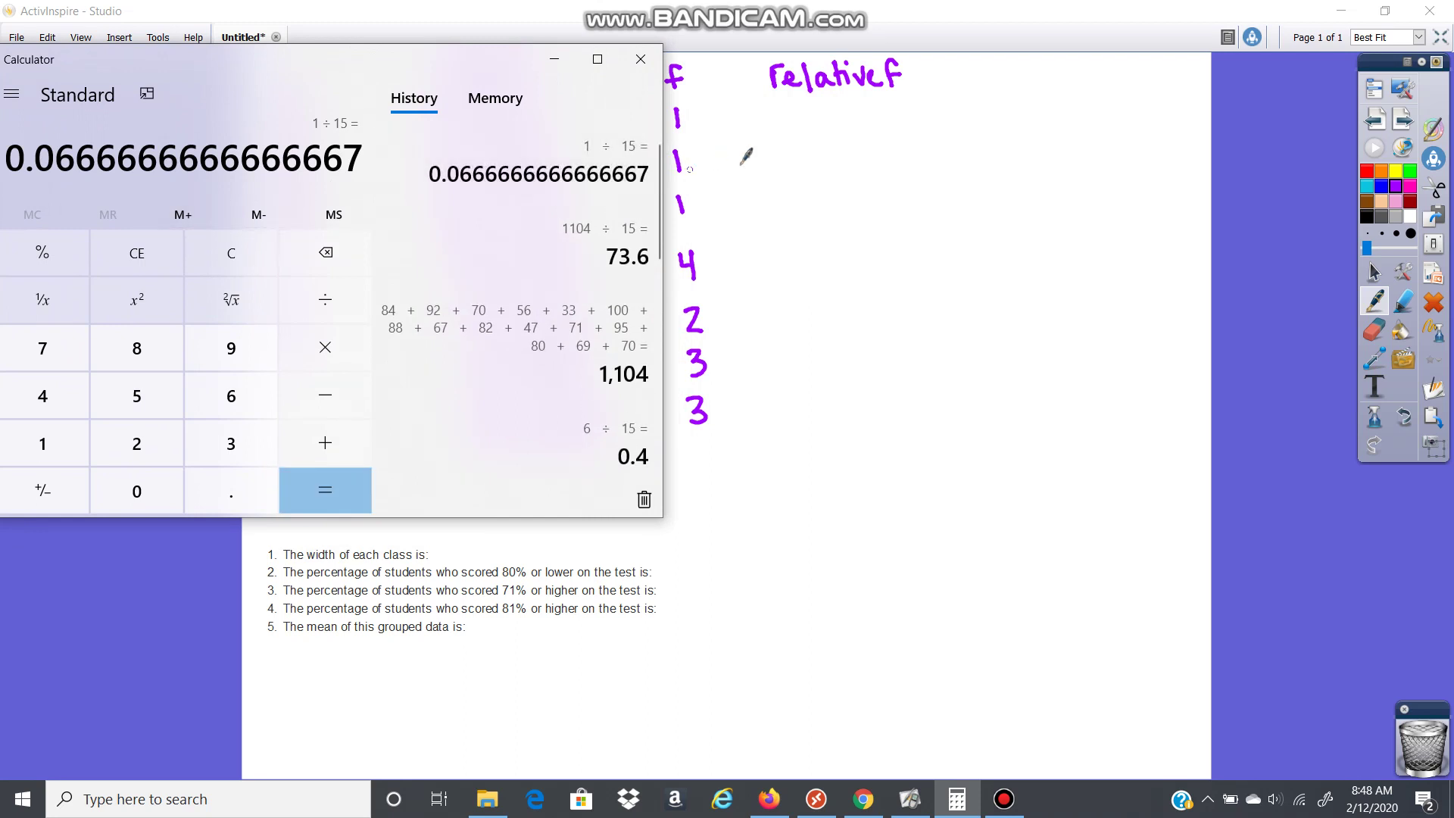
left_click(815, 118)
mouse_move(836, 106)
left_mouse_down()
mouse_move(829, 123)
mouse_move(836, 106)
left_mouse_up()
left_click(849, 107)
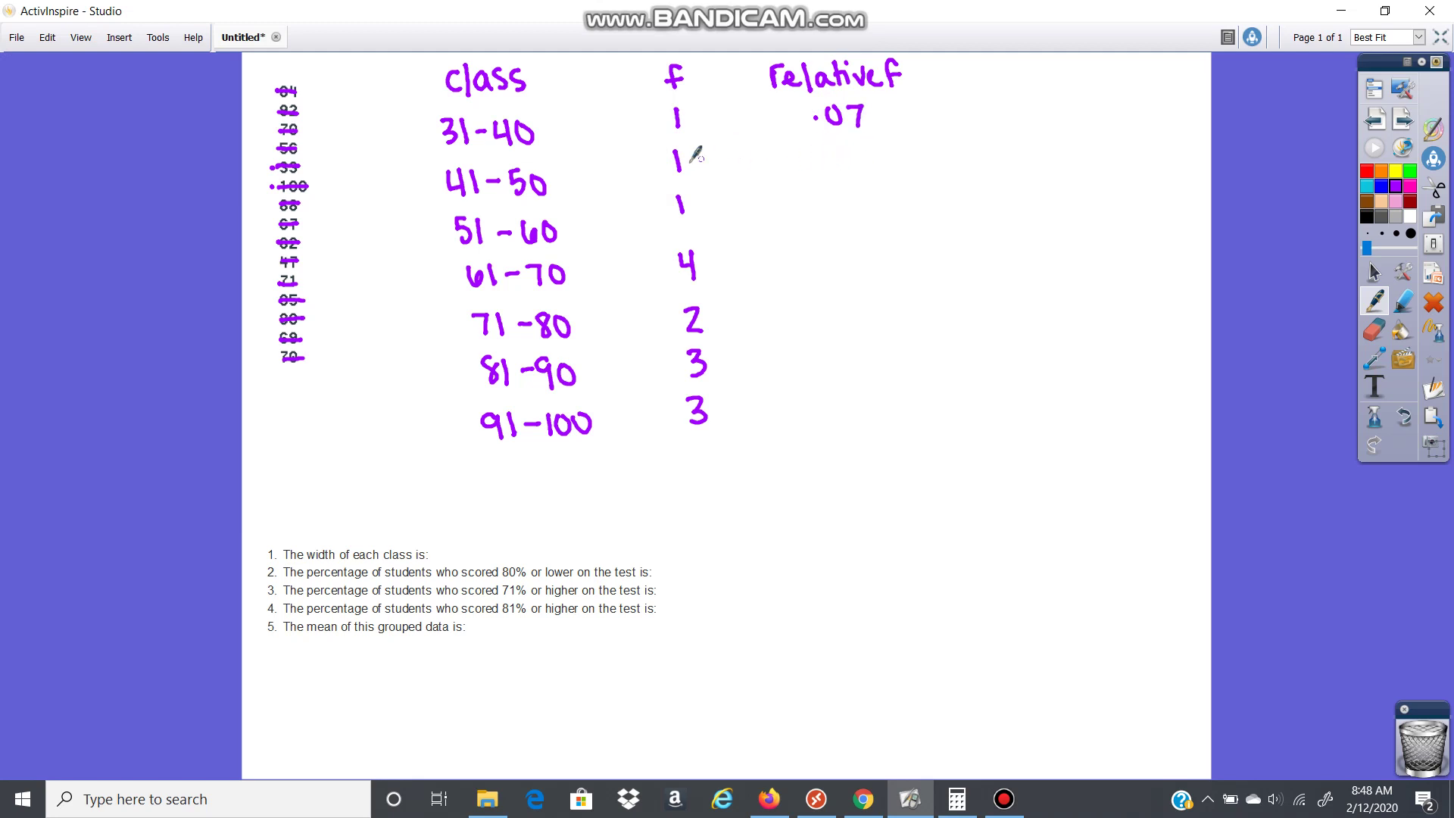
left_click(821, 161)
mouse_move(841, 149)
left_mouse_down()
mouse_move(832, 208)
mouse_move(840, 195)
left_mouse_up()
left_click(822, 205)
left_click_drag(847, 194, 859, 194)
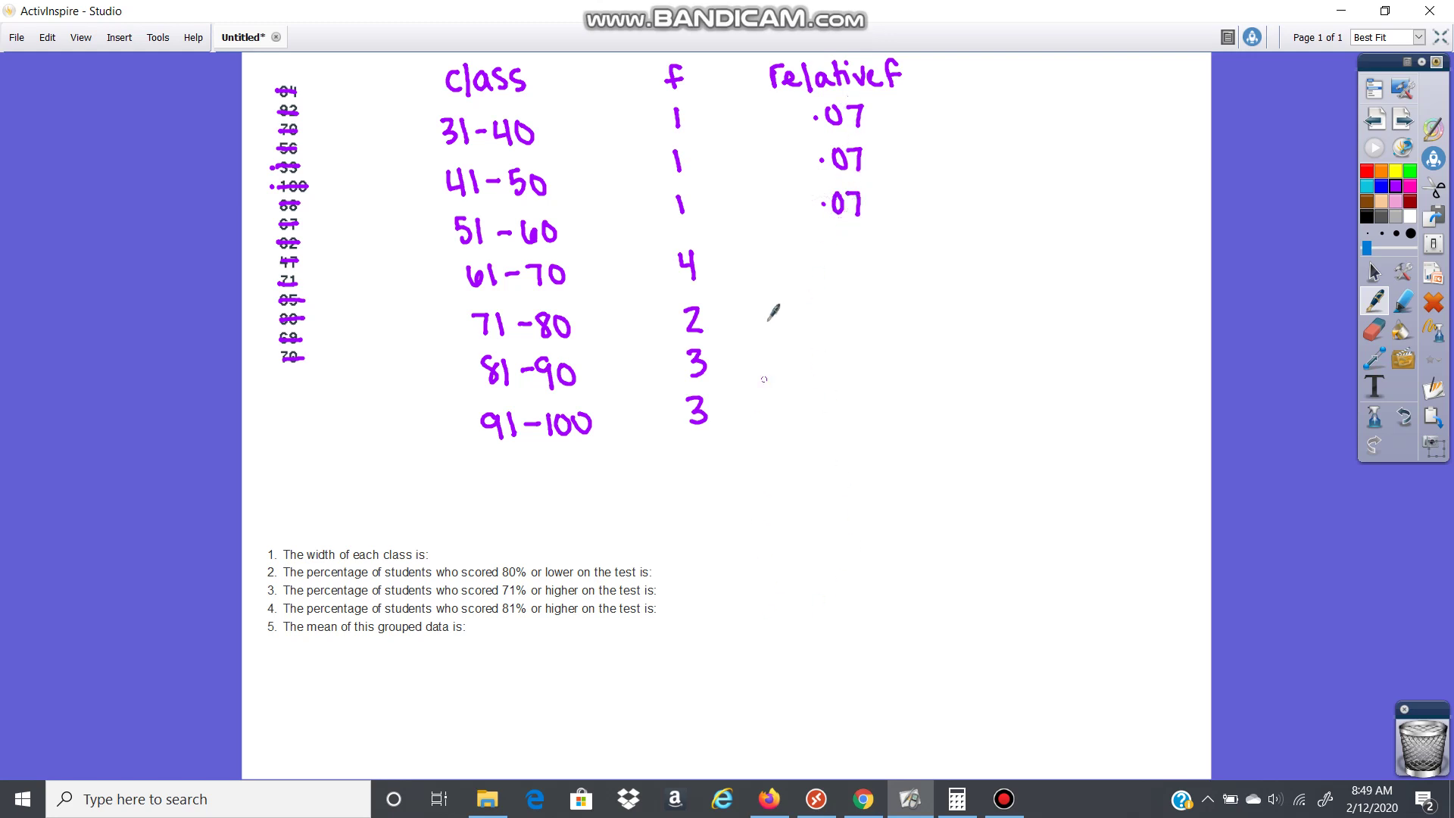
Compute 4/15 and 2/15, writing .27 for 61-70 and .13 for 71-80.
left_click(958, 799)
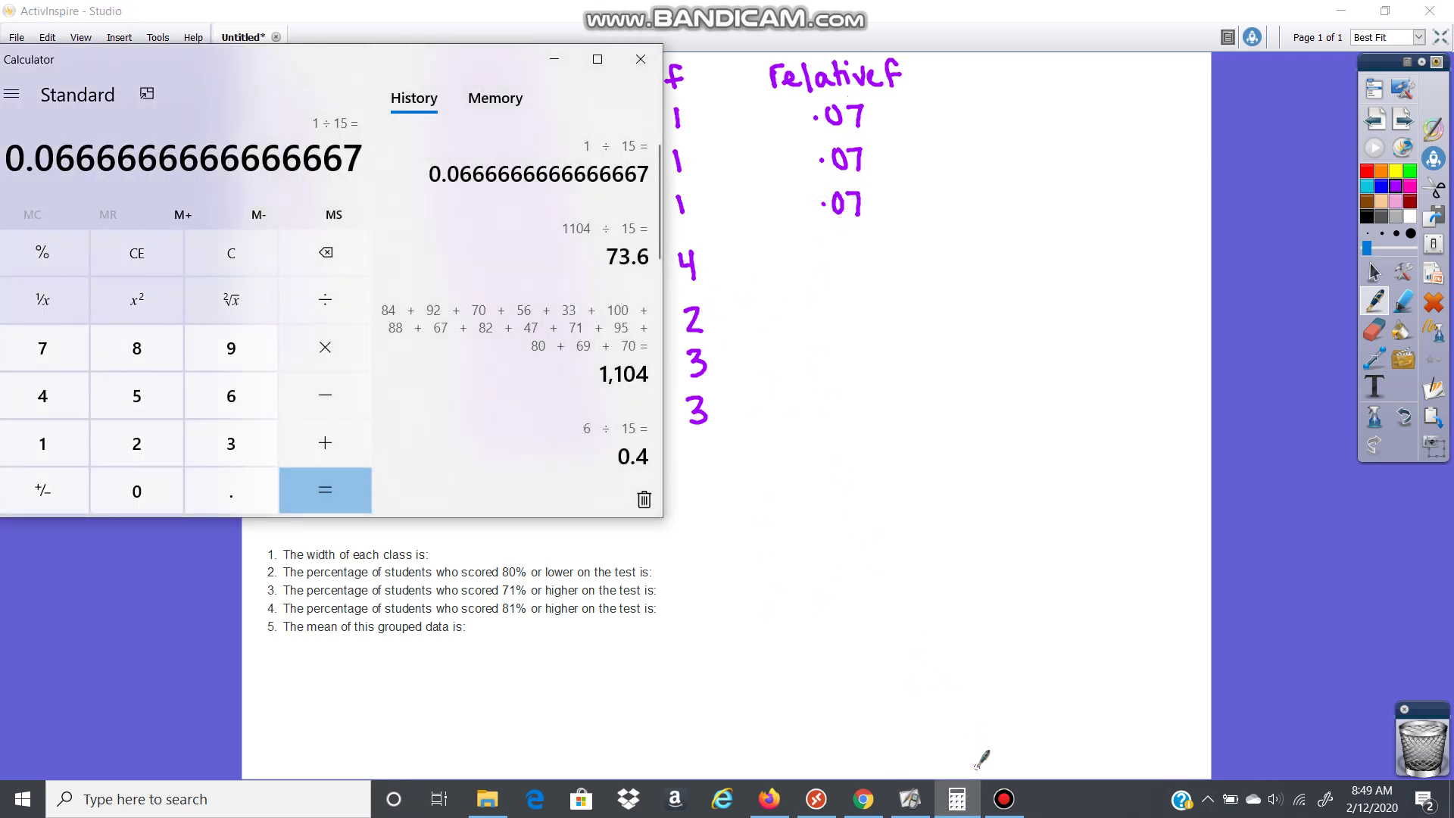
type("4/15")
key("Return")
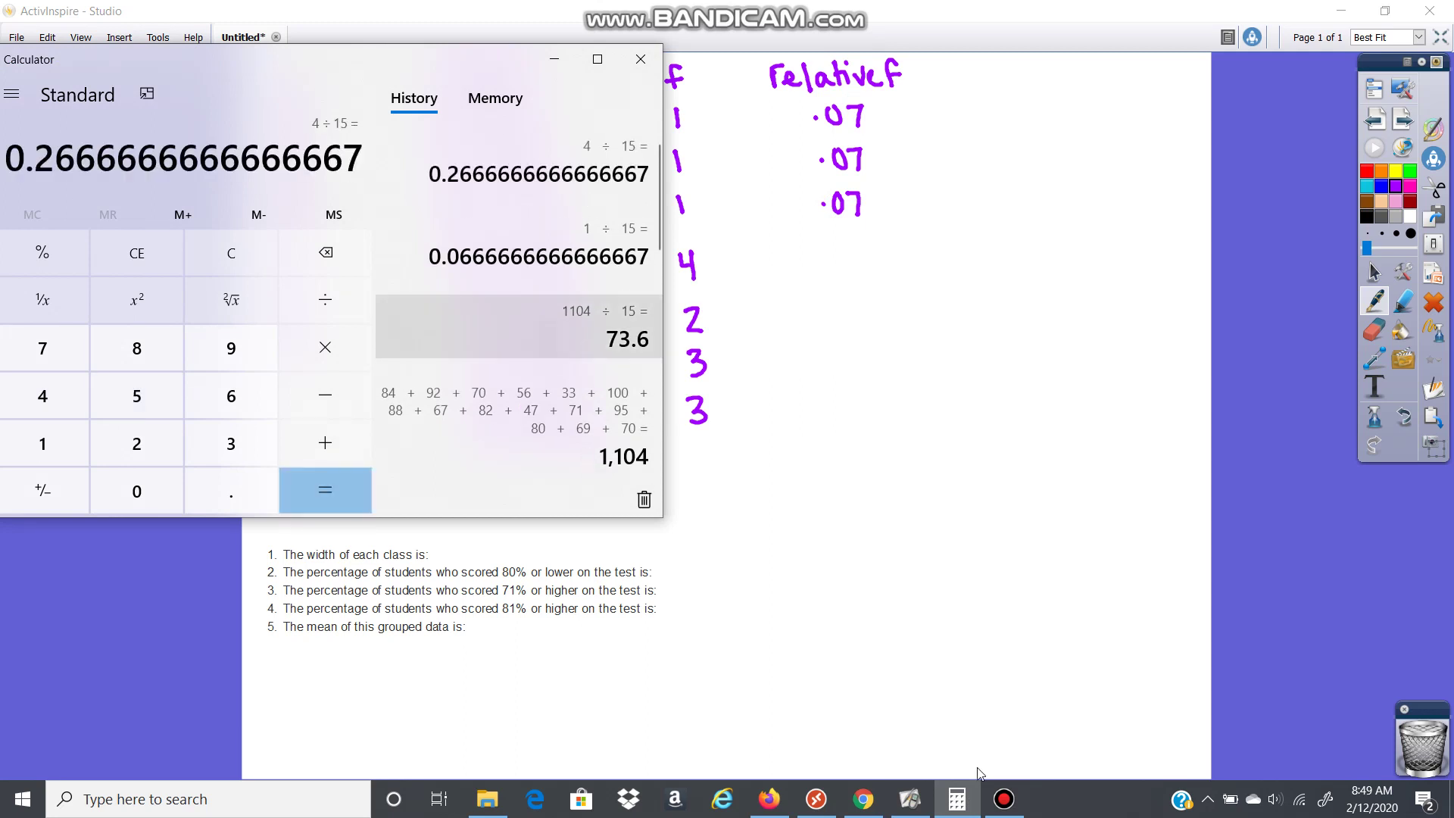
left_click(823, 260)
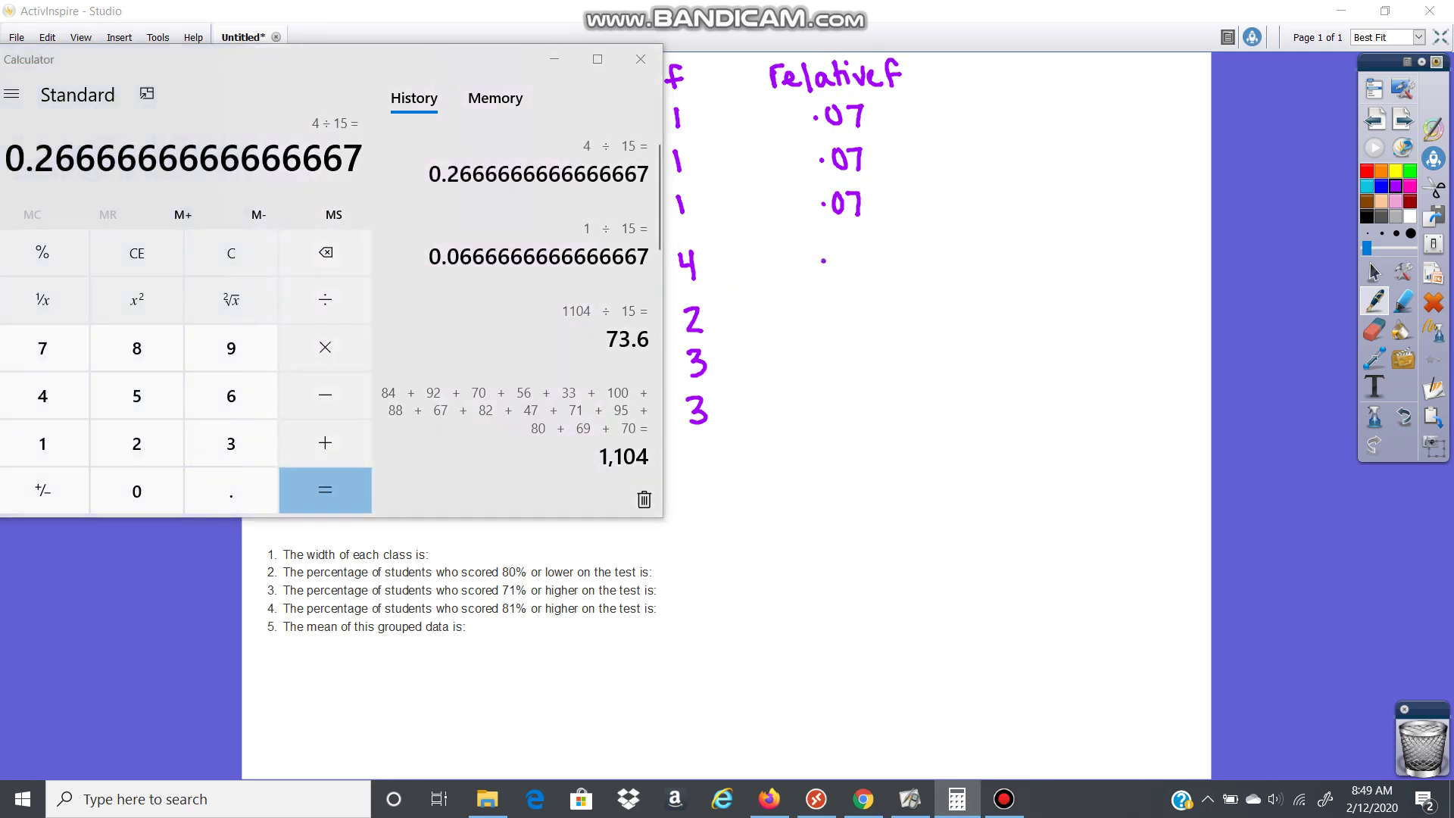
left_click_drag(838, 252, 856, 272)
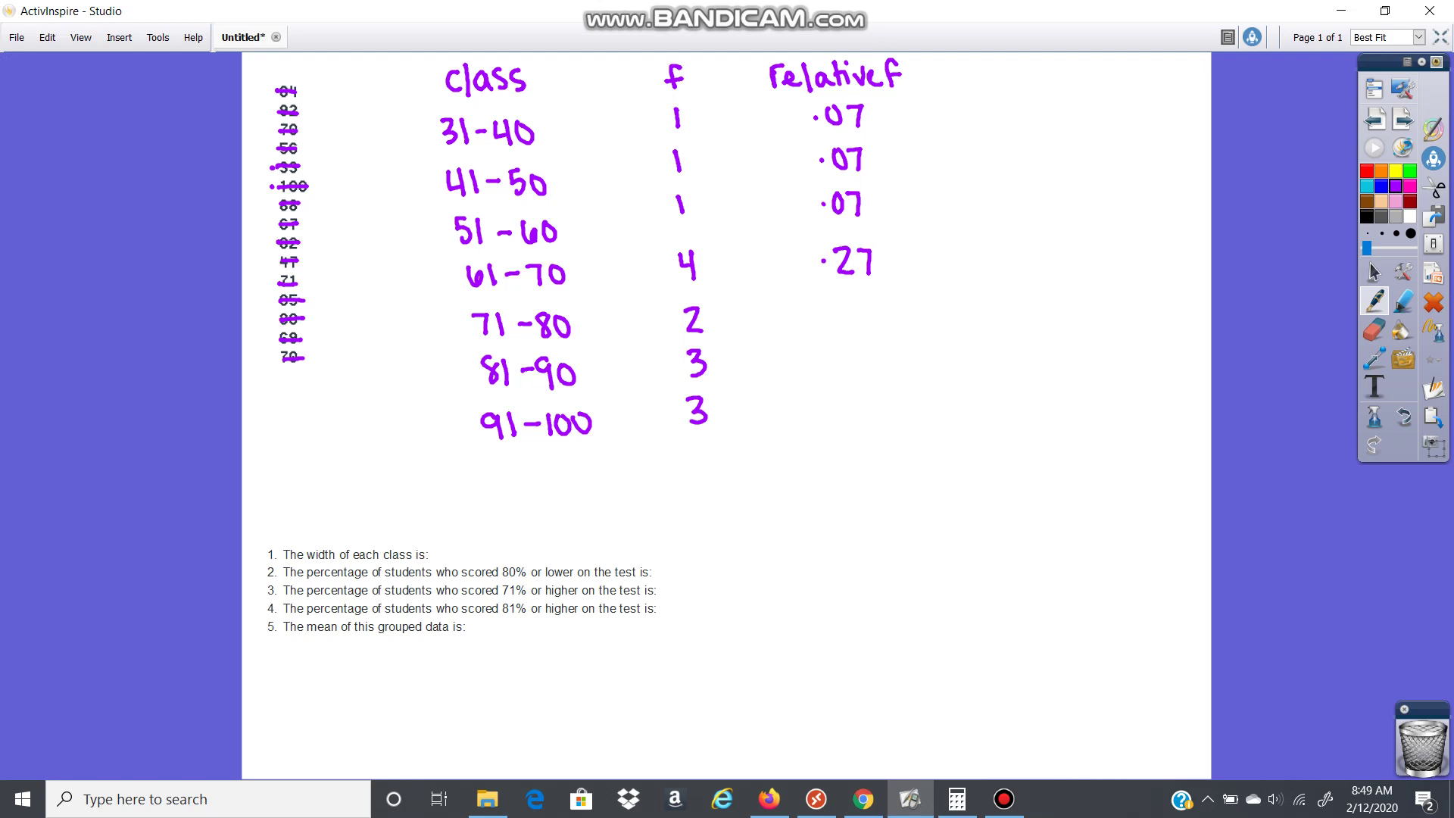
left_click(955, 801)
type("2/15")
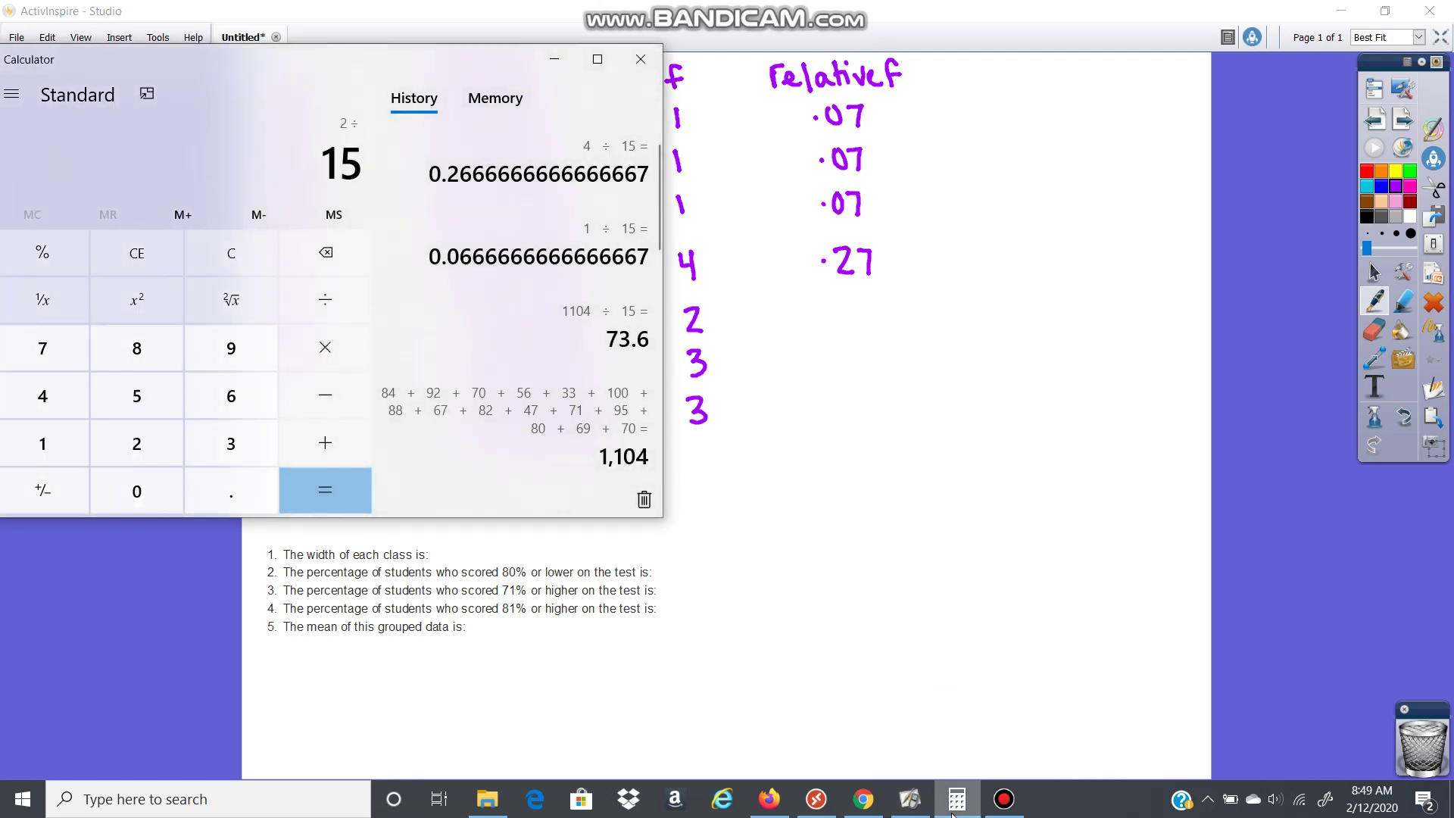
key("Return")
left_click(834, 321)
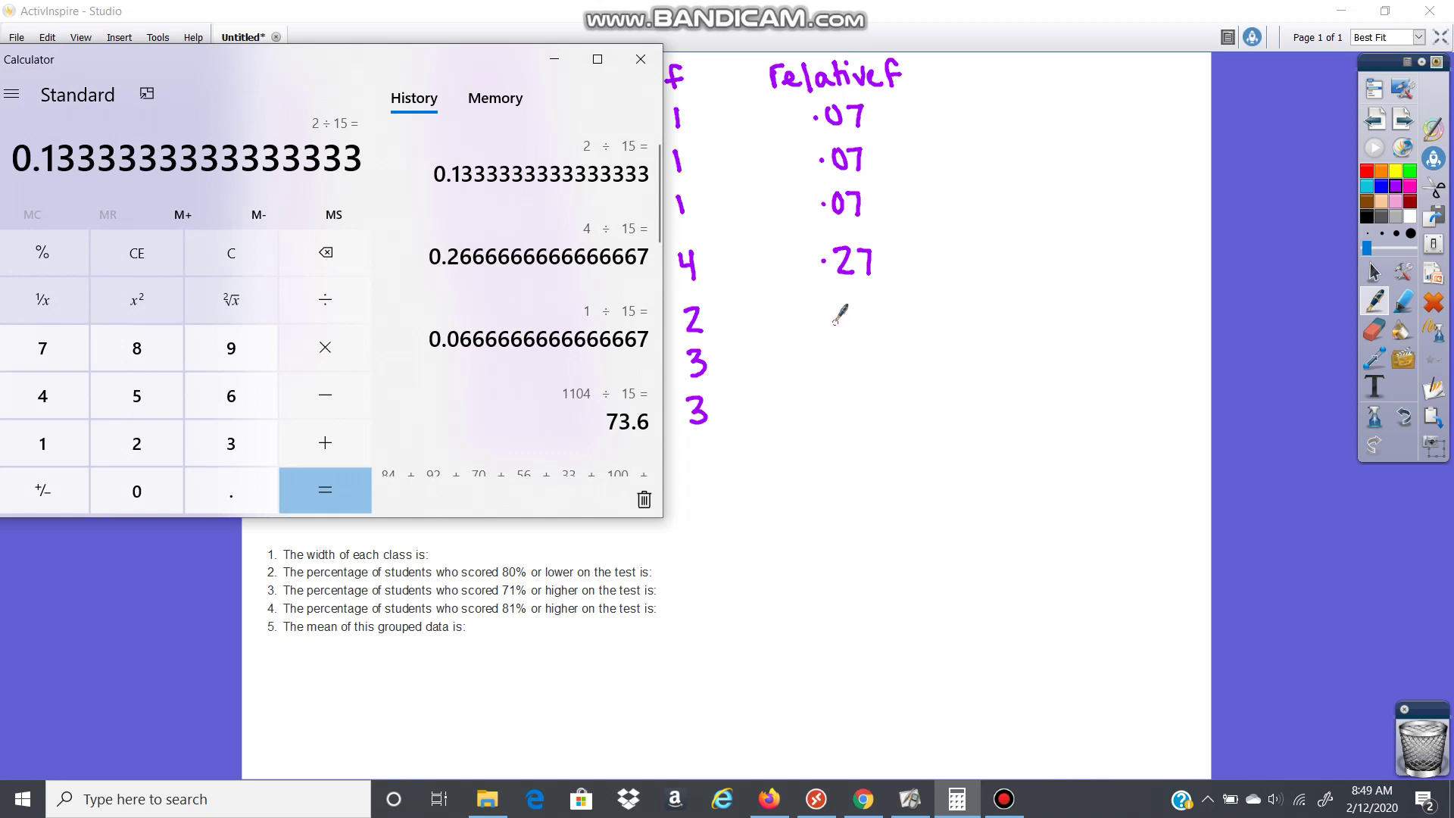
left_click_drag(847, 306, 859, 330)
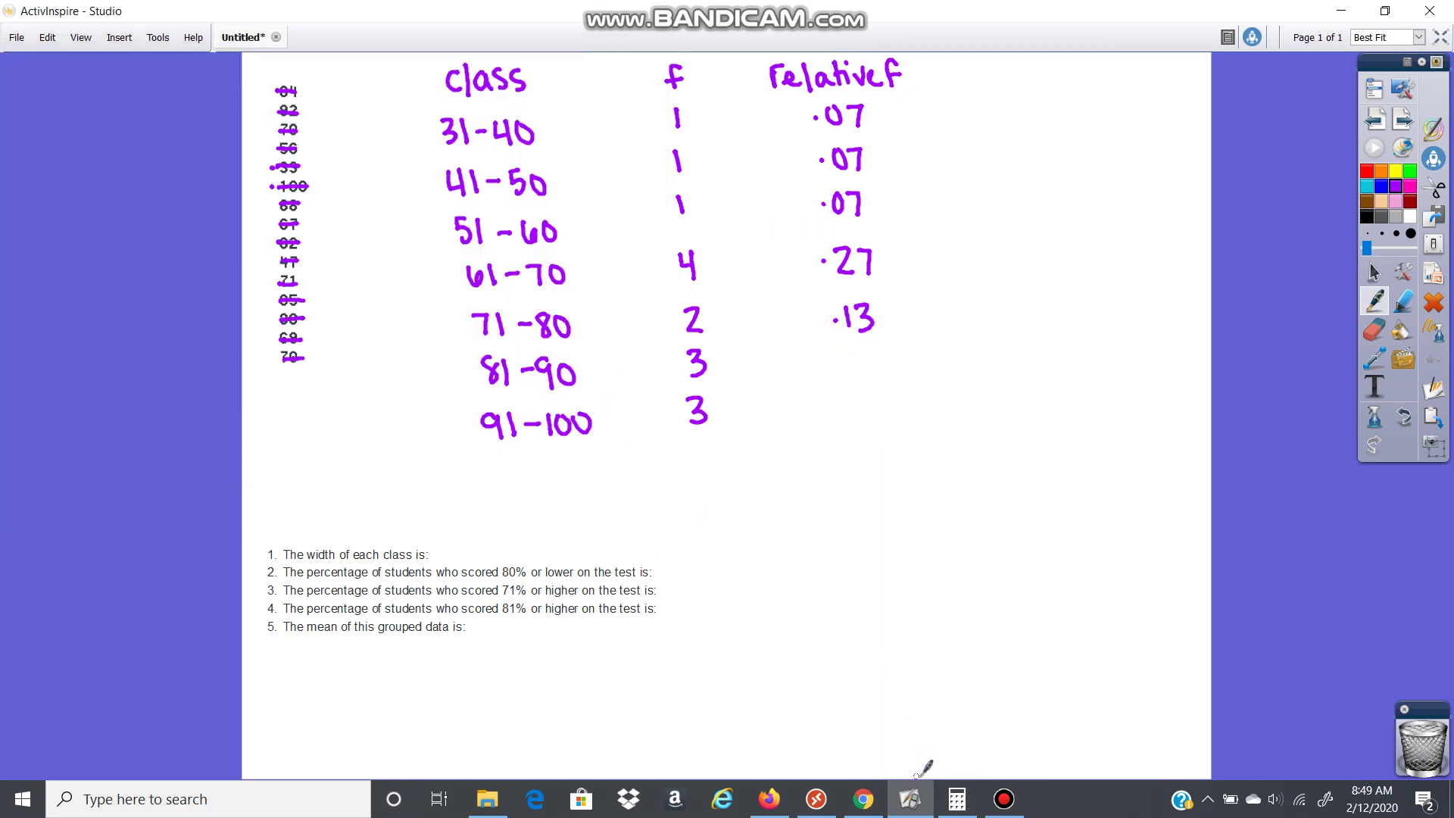
Compute 3/15 and write .20 for both 81-90 and 91-100.
left_click(955, 799)
type("3/15")
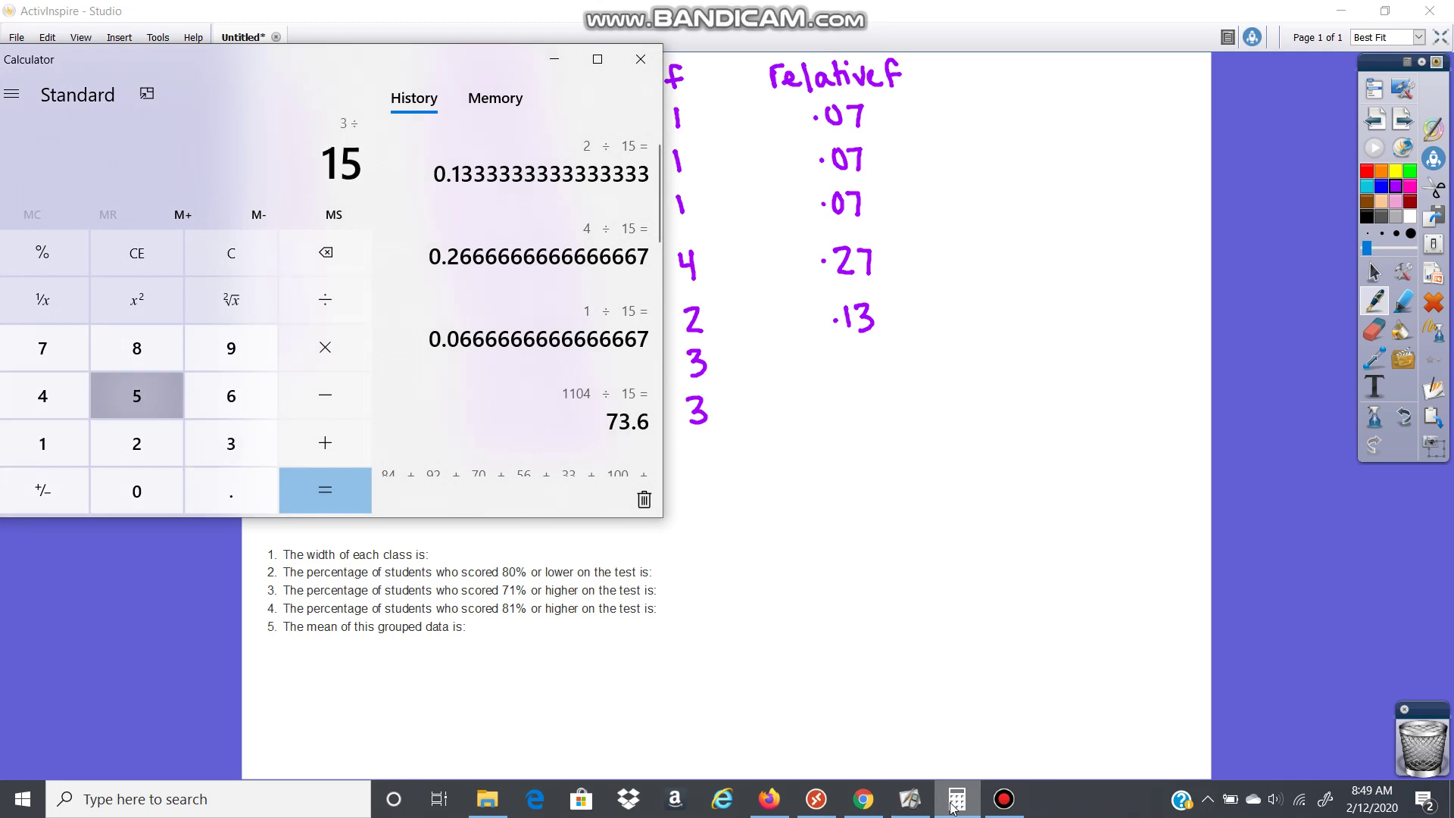
key("Return")
left_click(836, 366)
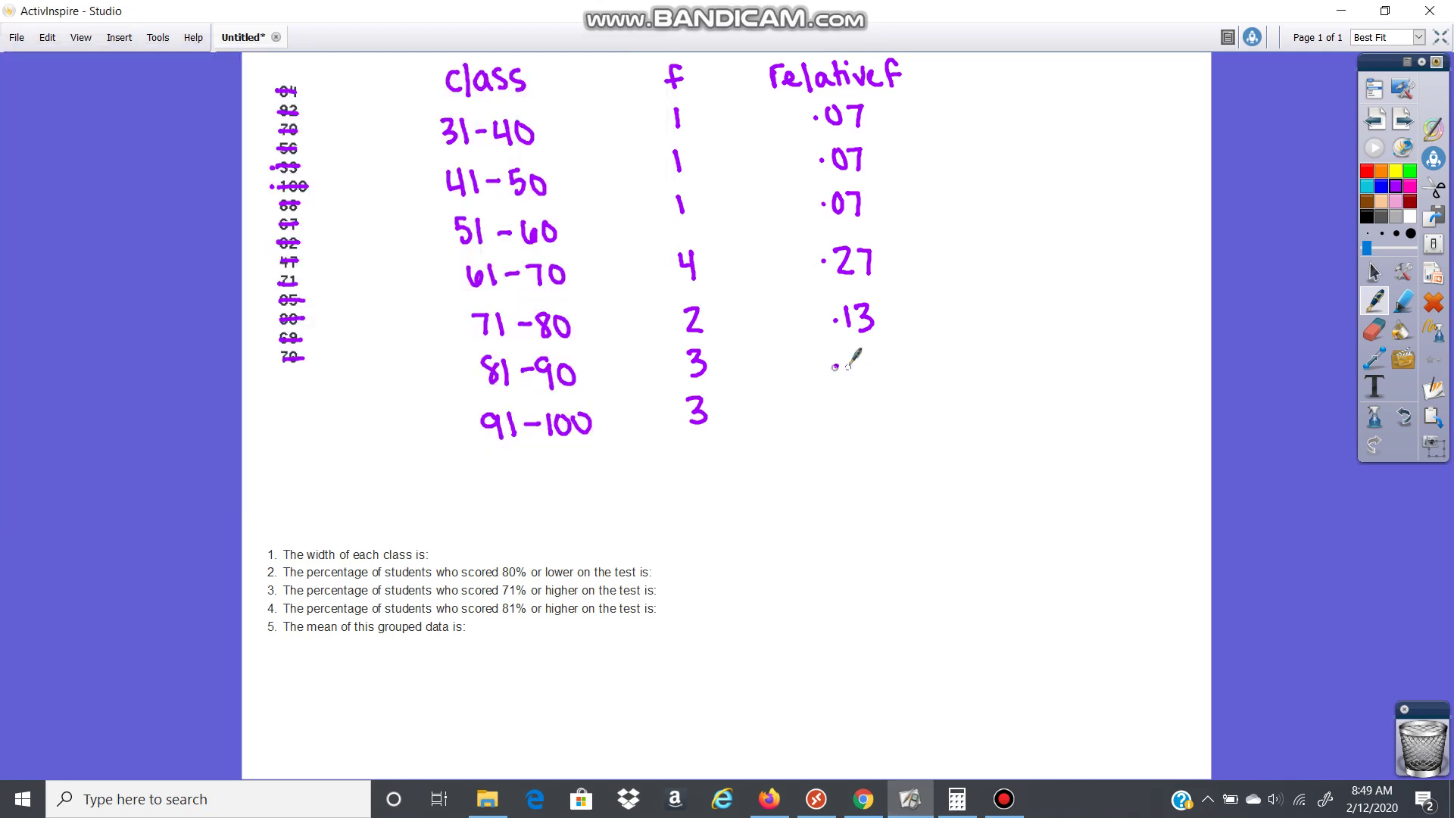
mouse_move(847, 356)
left_mouse_down()
mouse_move(868, 379)
mouse_move(871, 359)
mouse_move(853, 412)
mouse_move(877, 401)
left_mouse_up()
left_click(839, 413)
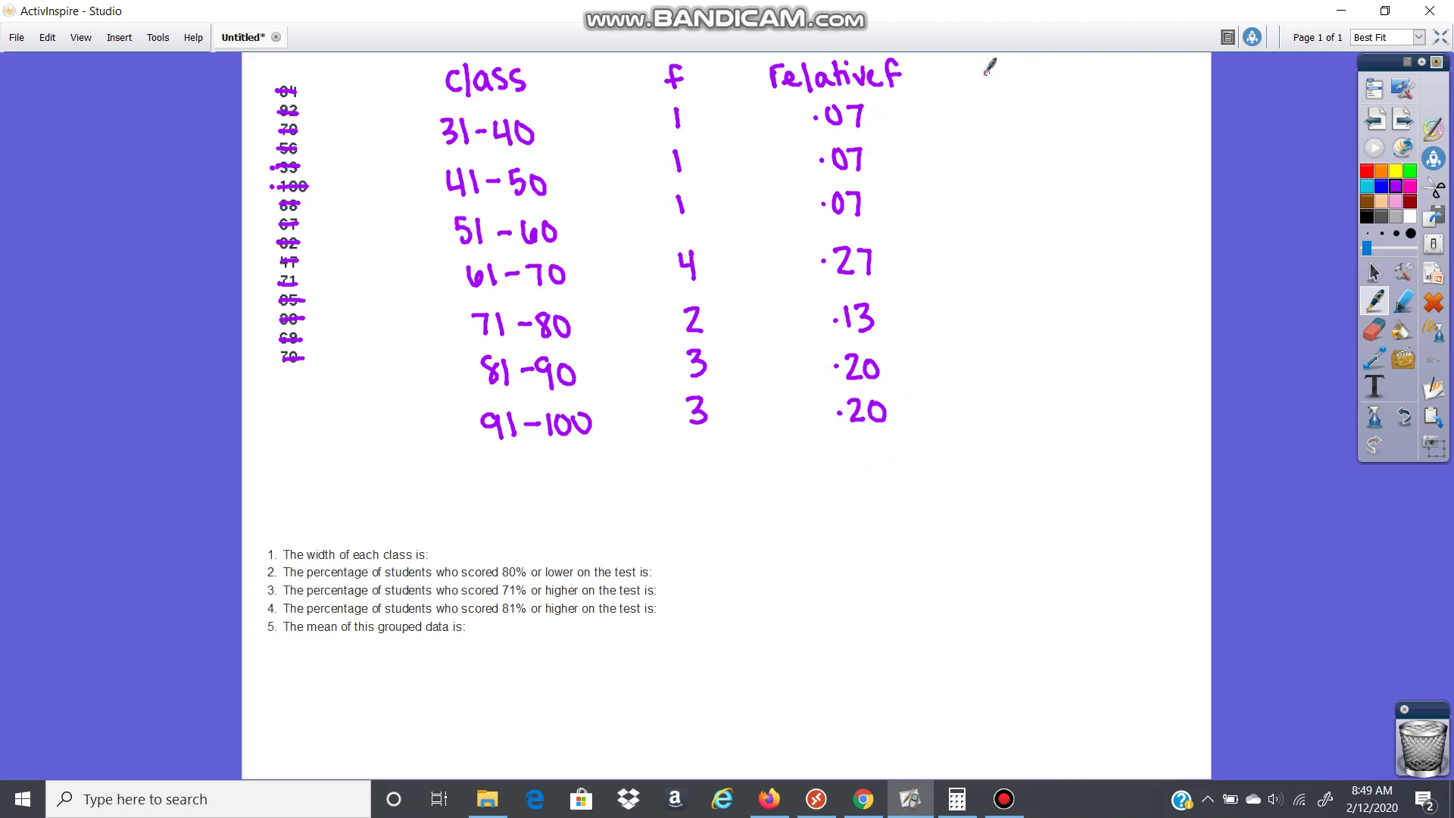
Write the 'cumalitive f' heading and running totals .07, .14, .21 and .48.
left_click_drag(978, 79, 989, 88)
mouse_move(994, 71)
left_mouse_down()
mouse_move(1063, 89)
mouse_move(1078, 66)
left_mouse_up()
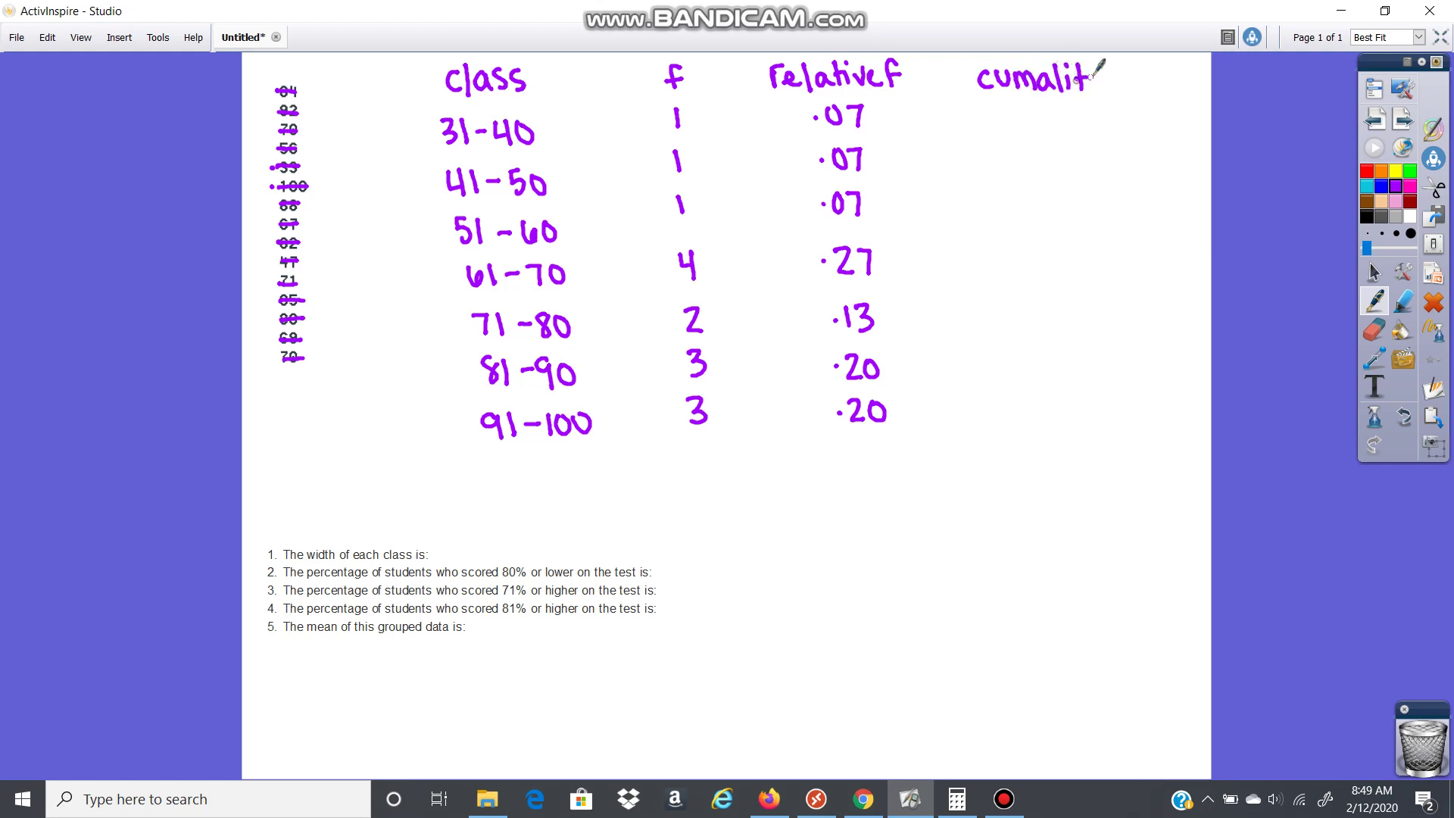
mouse_move(1095, 72)
left_mouse_down()
mouse_move(1094, 89)
mouse_move(1144, 88)
left_mouse_up()
left_click_drag(1138, 75, 1153, 72)
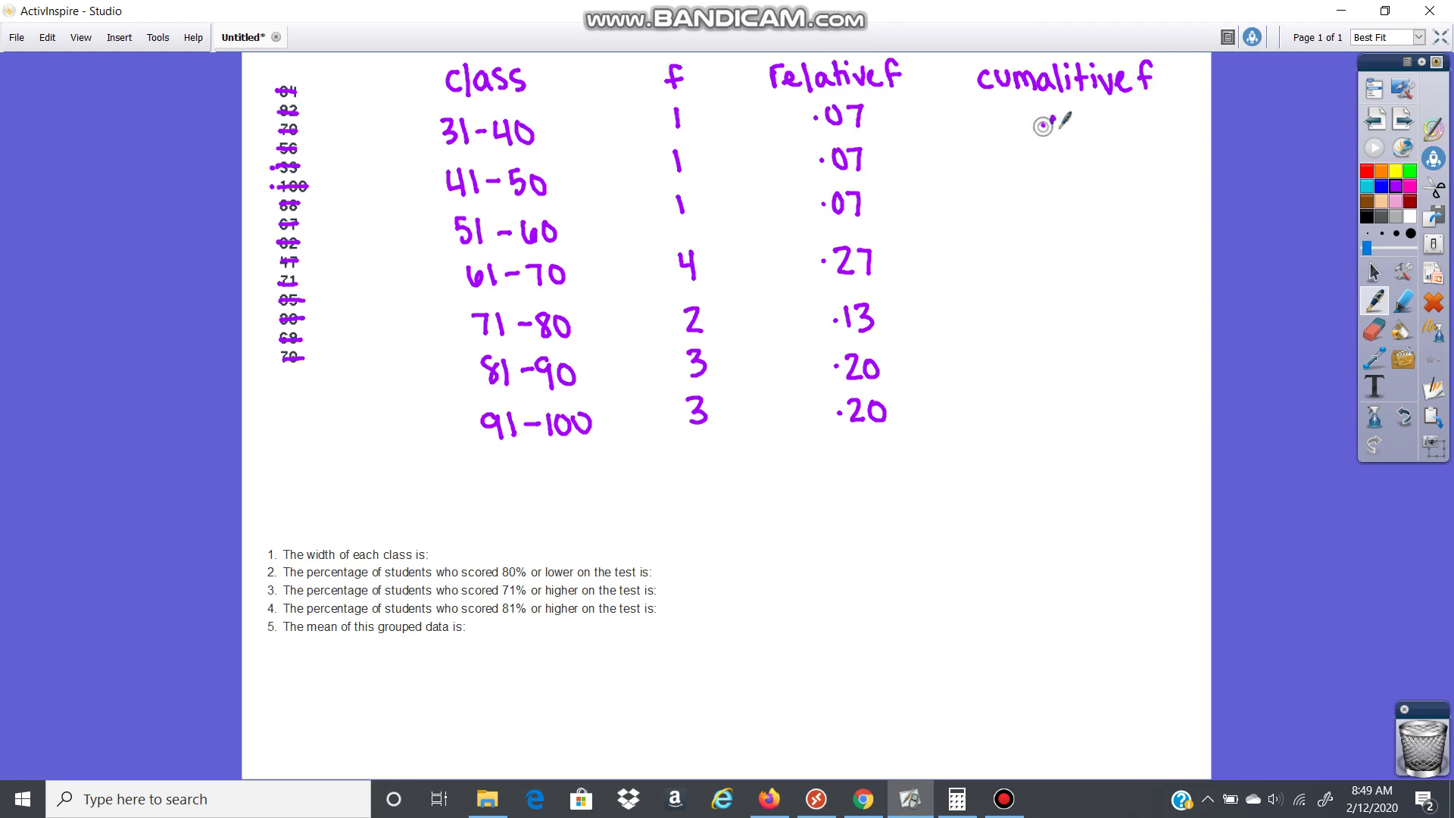
left_click_drag(1059, 115, 1057, 116)
left_click_drag(1074, 117, 1085, 114)
mouse_move(1052, 150)
left_mouse_down()
mouse_move(1054, 165)
mouse_move(1076, 162)
mouse_move(1082, 209)
left_mouse_up()
left_click(1051, 201)
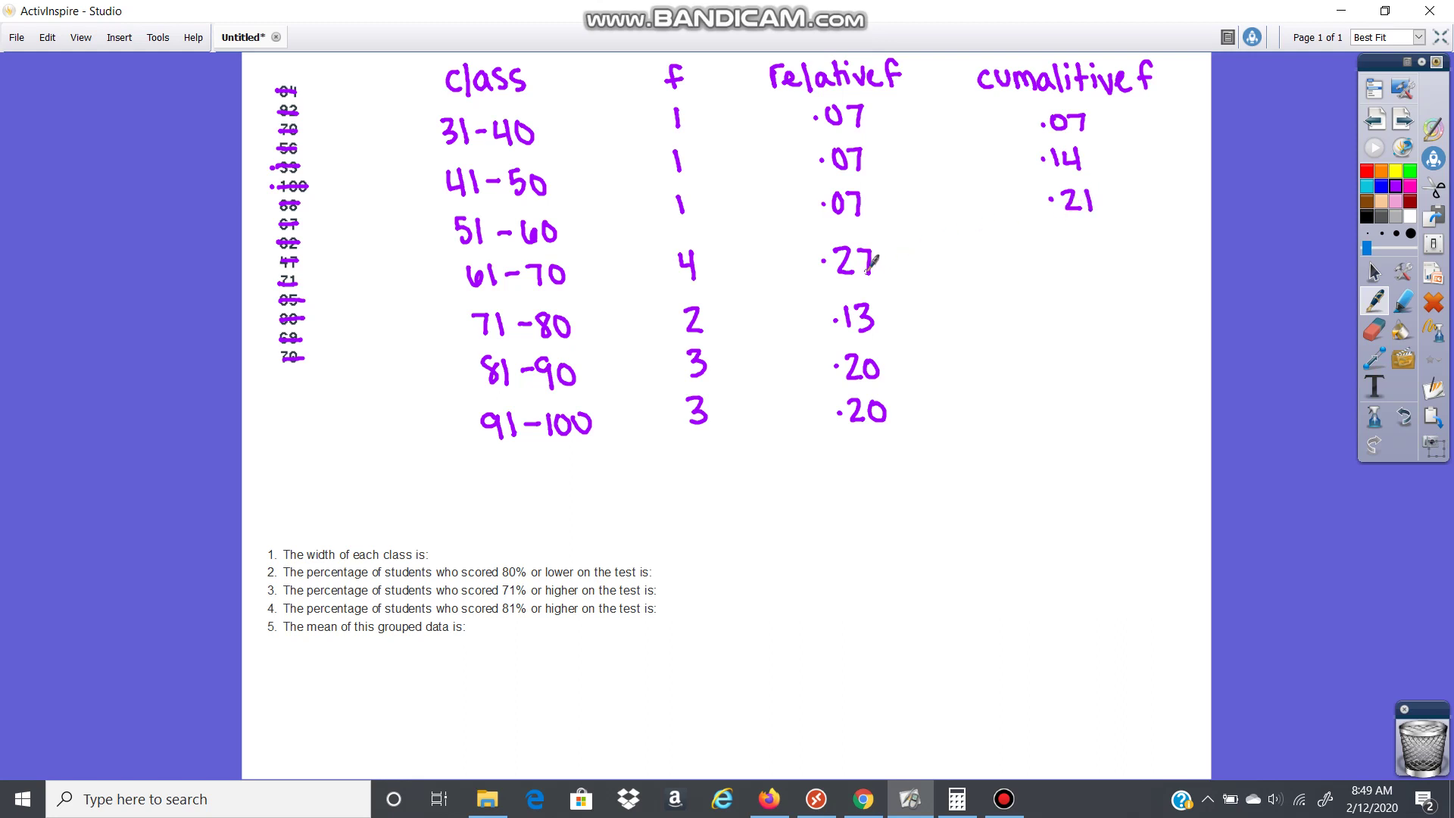
left_click(1050, 253)
left_click_drag(1061, 240, 1070, 254)
Add .48 + 0.13 in Calculator, then write .61, .81 and 1.01 to finish the column.
left_click(957, 799)
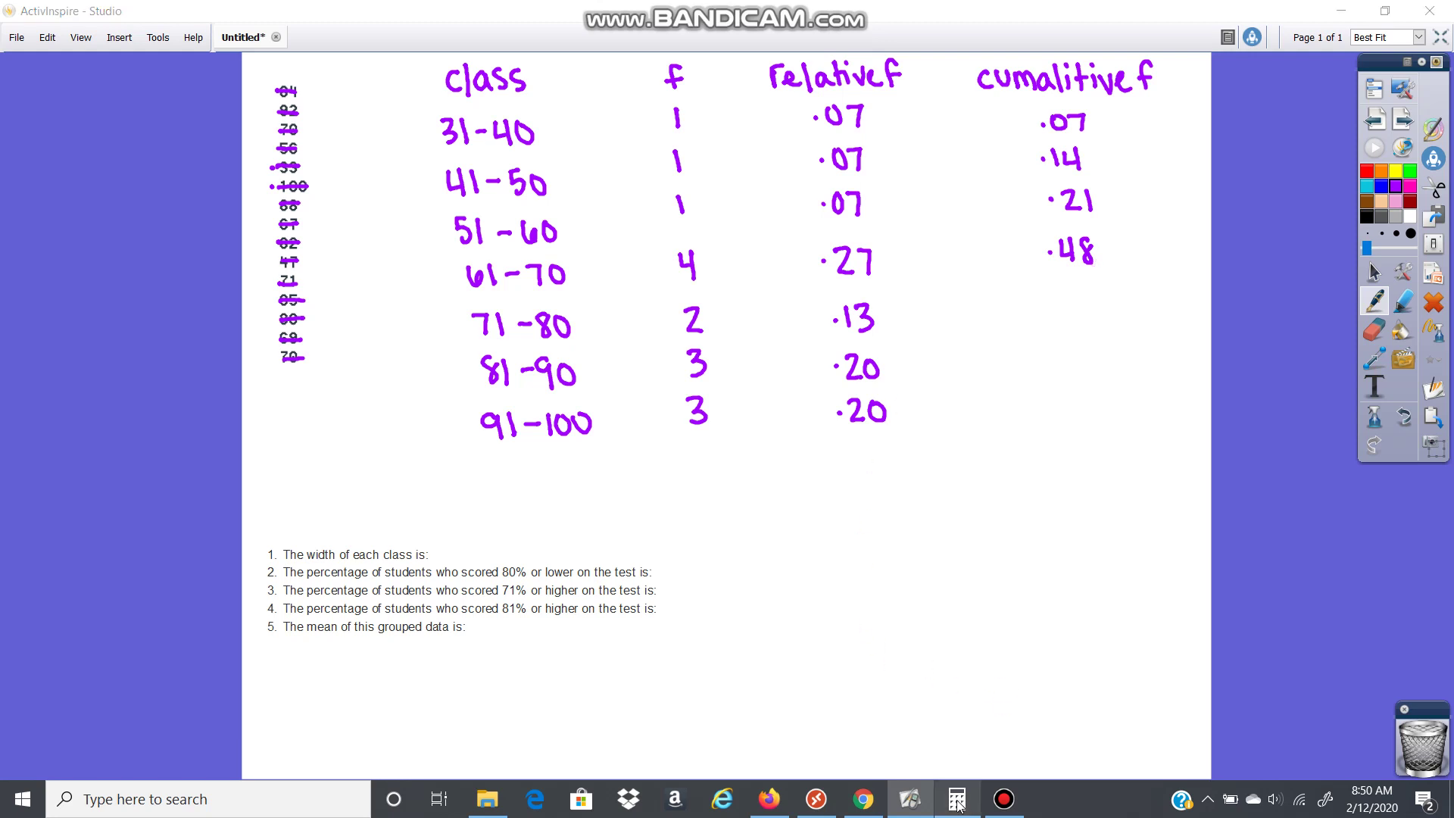
type(".48 + 0.13")
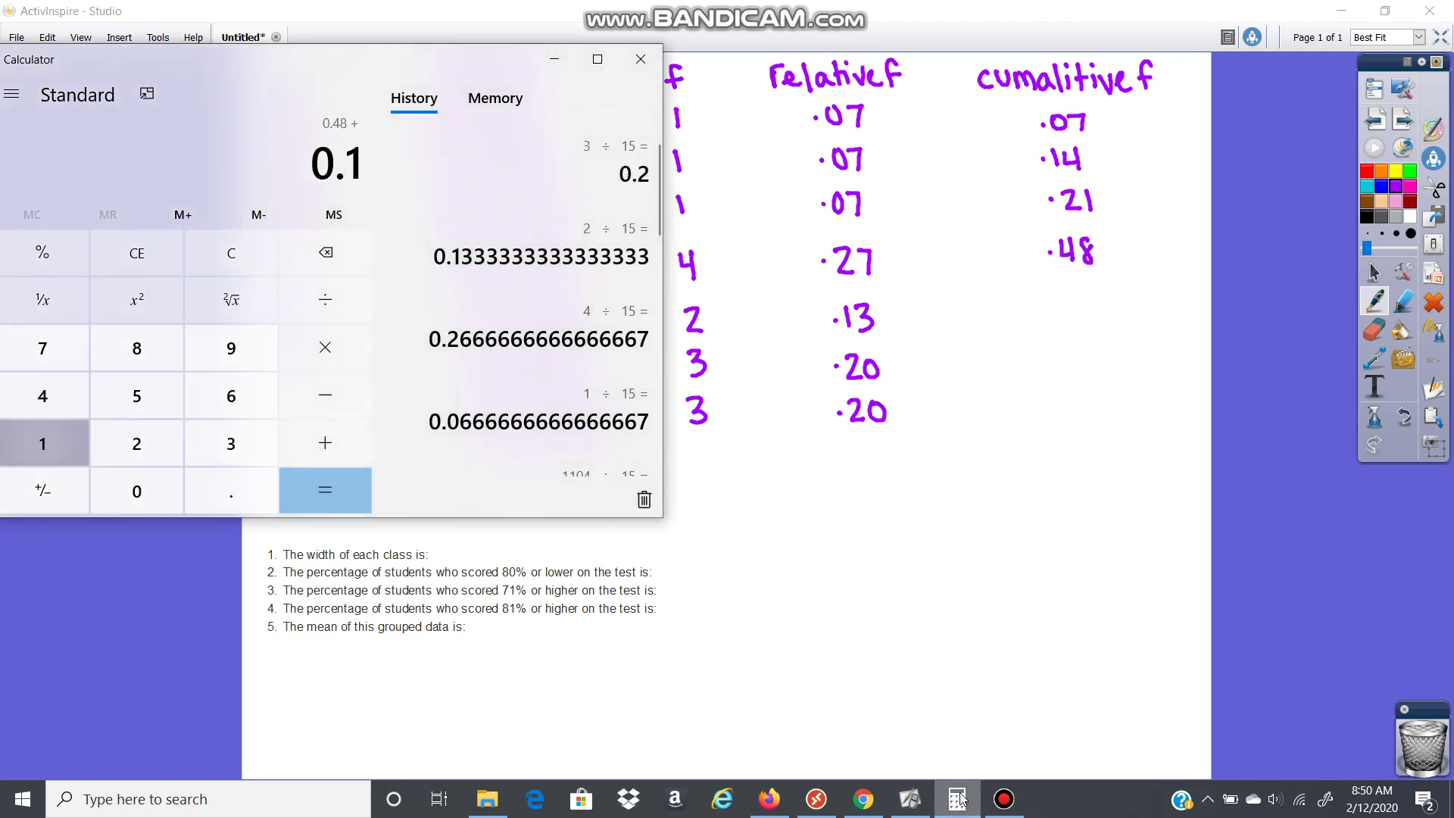
key("Return")
left_click(1053, 313)
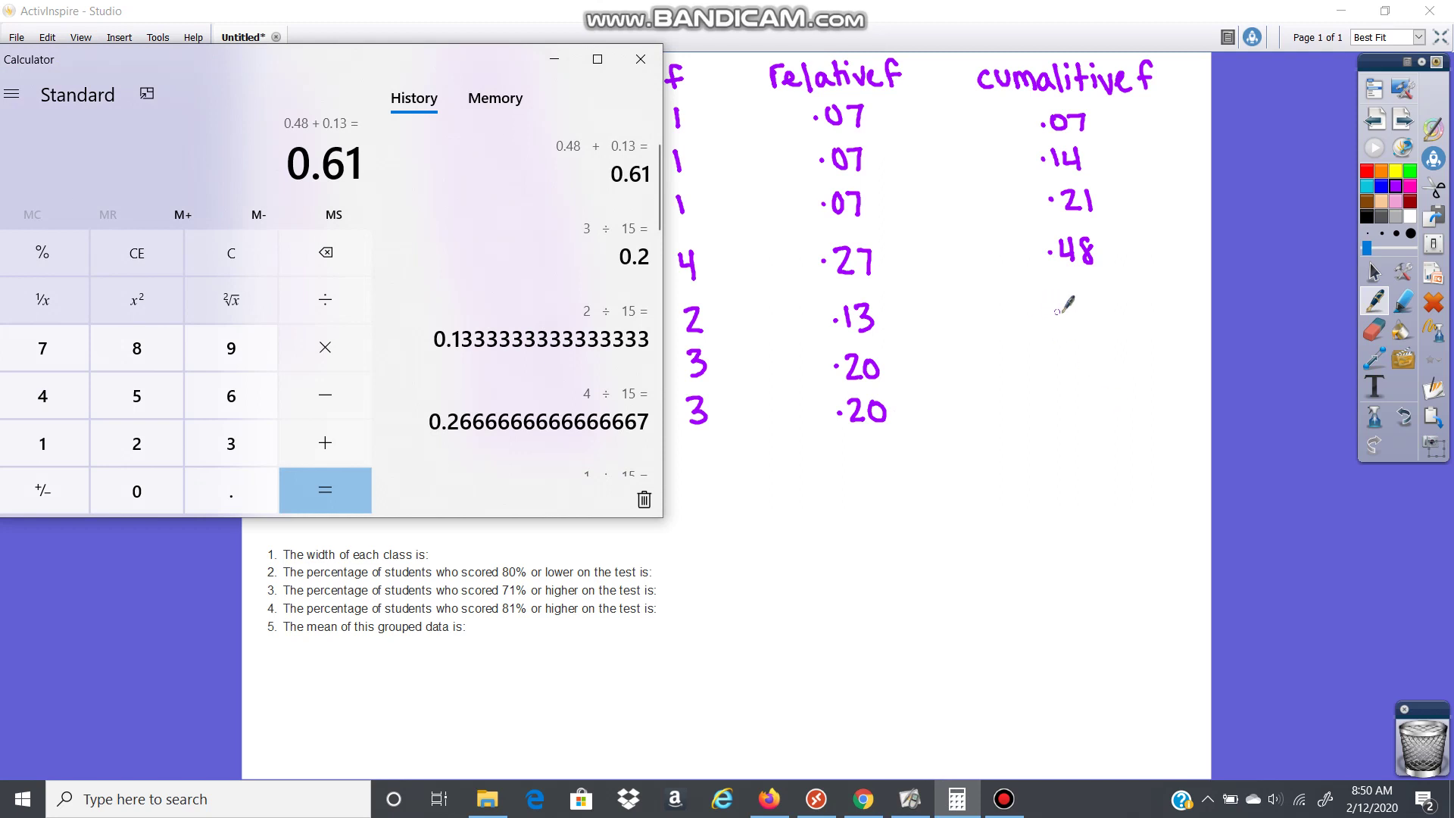
left_click_drag(1064, 297, 1068, 314)
left_click(1088, 300)
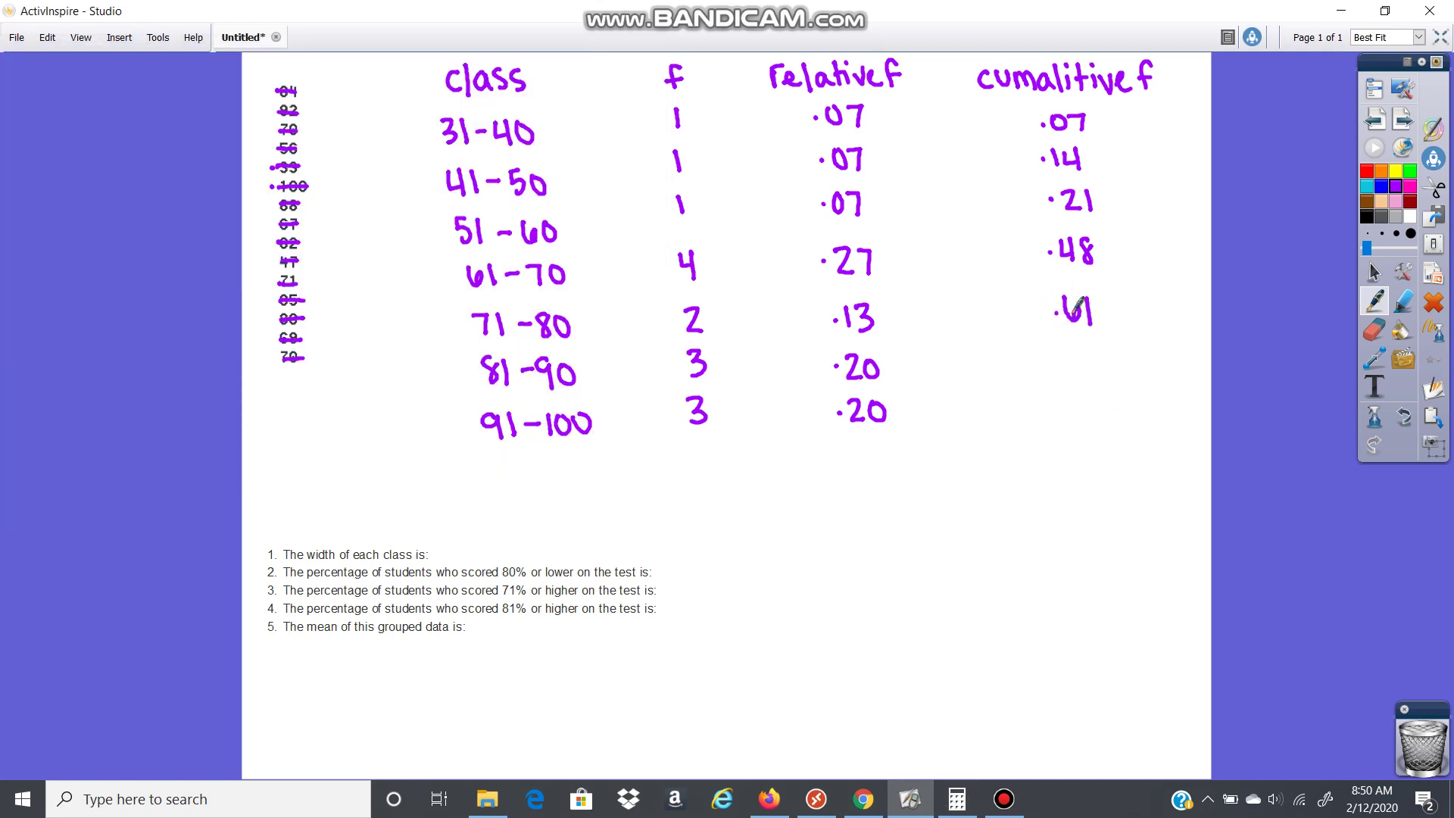
left_click(1057, 365)
left_click_drag(1075, 345, 1069, 355)
left_click(1045, 403)
left_click_drag(1075, 399, 1094, 420)
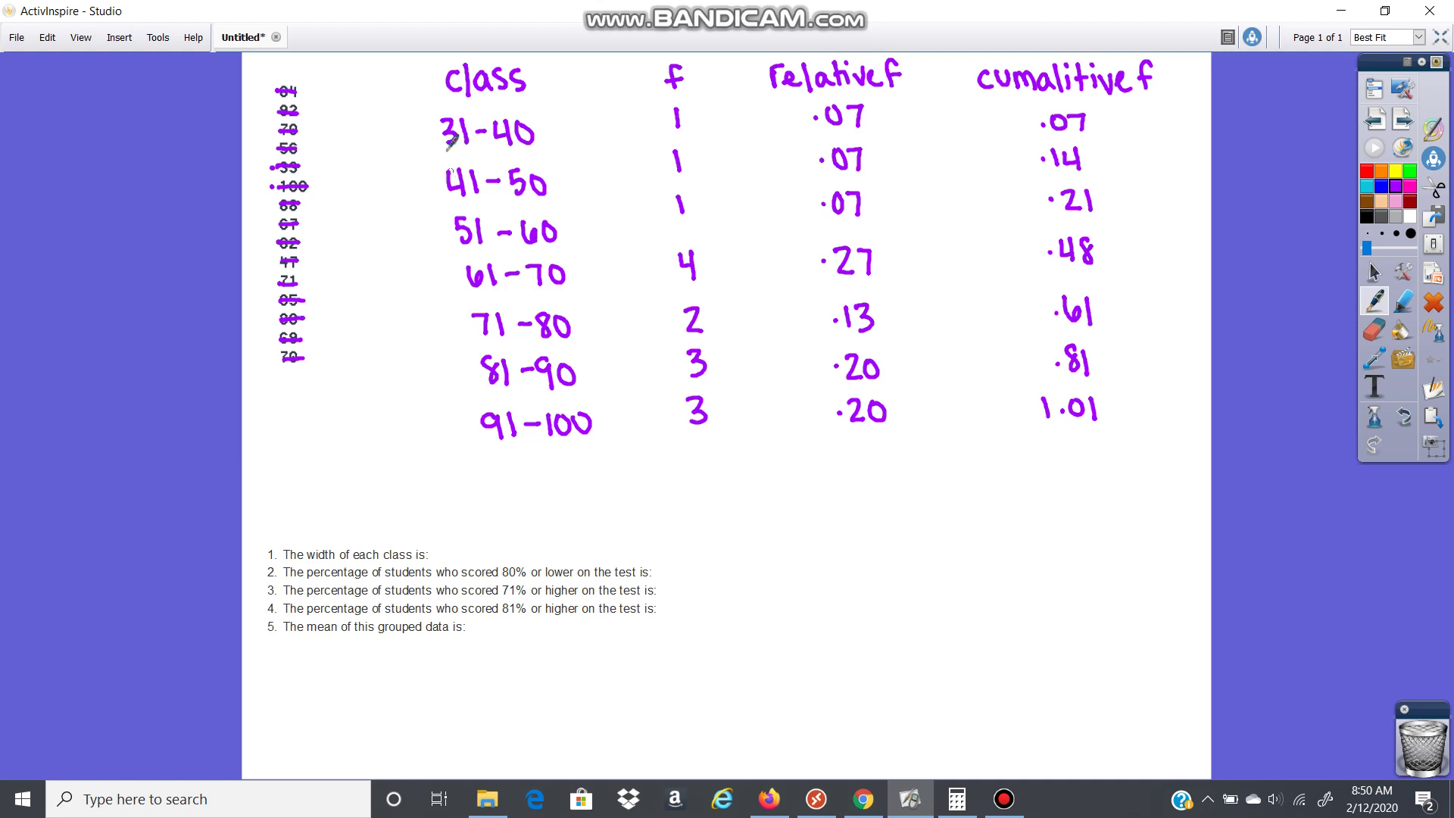
Circle the lower limits 31 and 41 and write 10 as question 1's class width.
left_click(466, 112)
left_click_drag(444, 110, 430, 160)
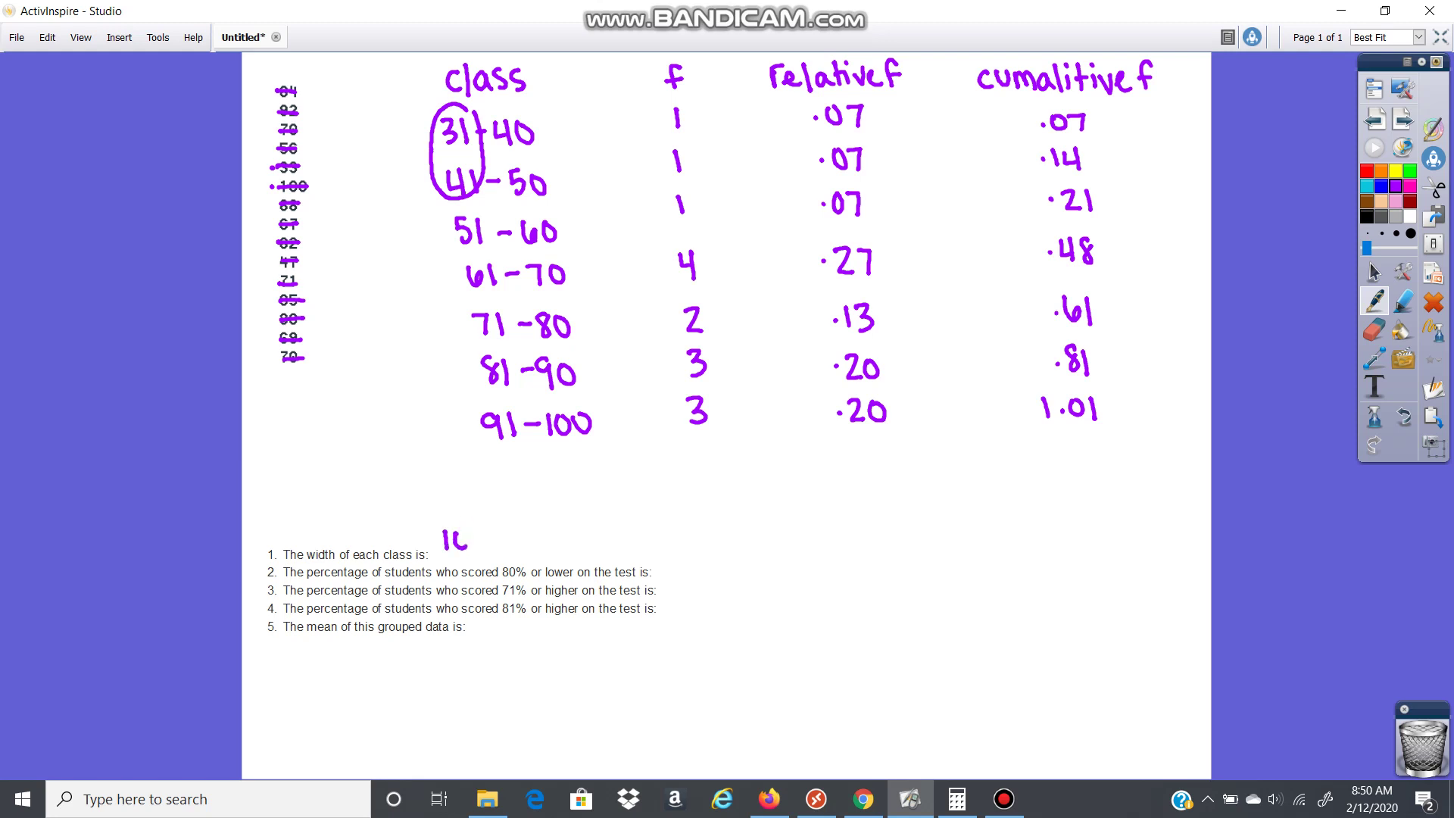
left_click_drag(465, 546, 465, 530)
Switch to red ink, underline the 71-80 class and circle its .61 cumulative value.
left_click(1367, 171)
left_click_drag(474, 345, 535, 343)
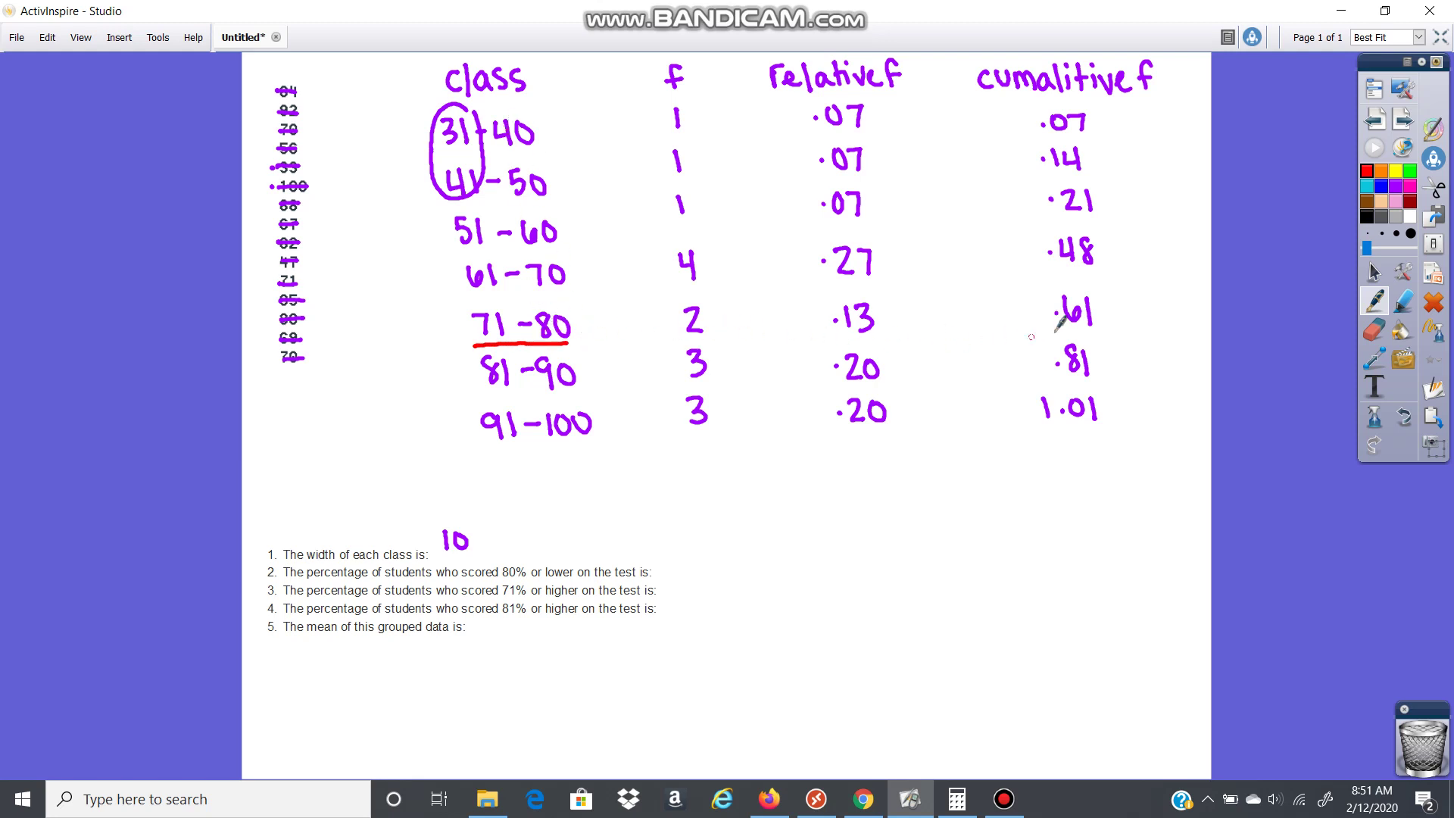
mouse_move(1071, 282)
left_mouse_down()
mouse_move(1046, 331)
mouse_move(1099, 306)
left_mouse_up()
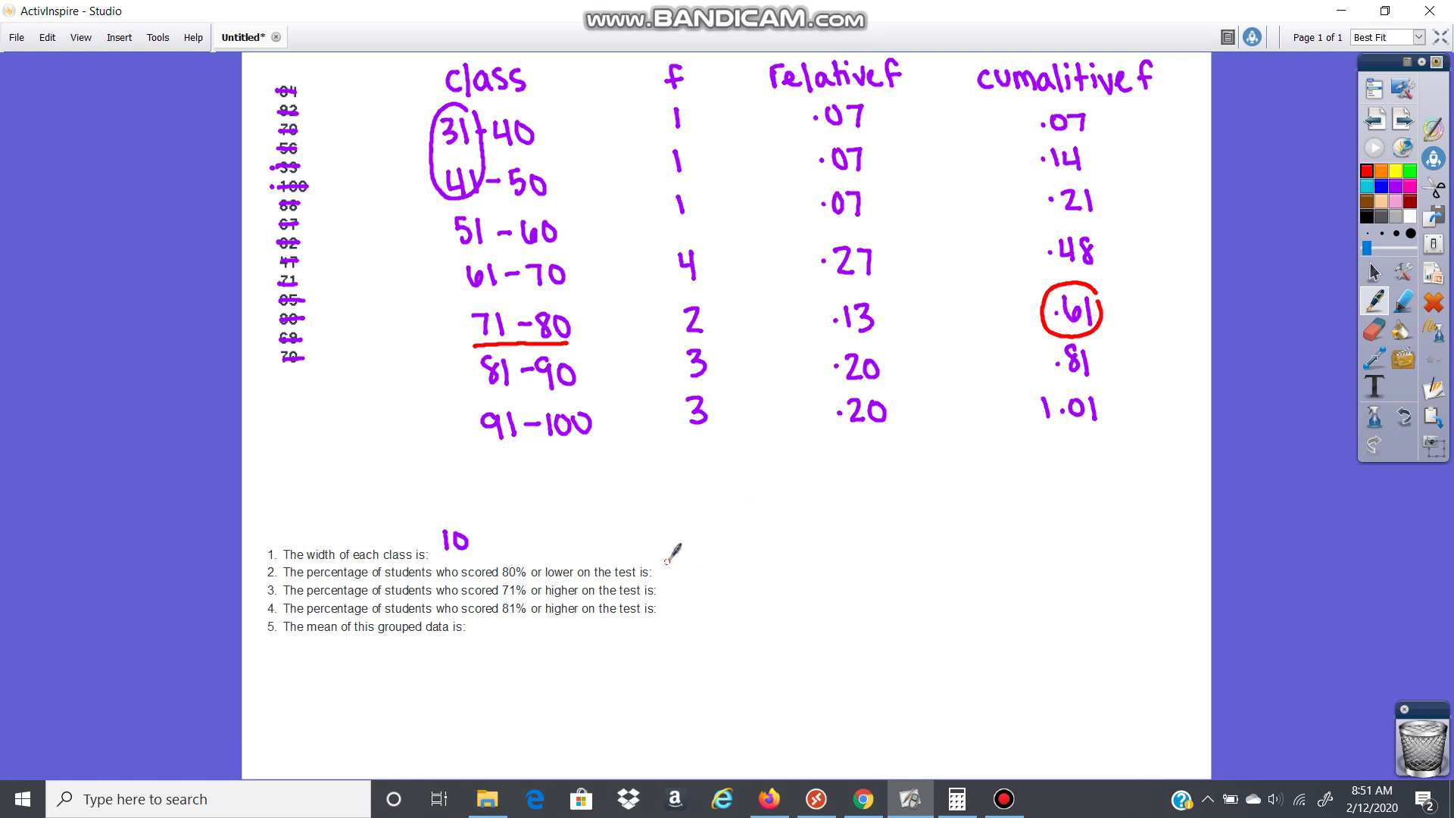
Write 61% for question 2, circle and total .13, .20, .20 as 53, and write 53% for question 3.
left_click_drag(665, 550, 724, 562)
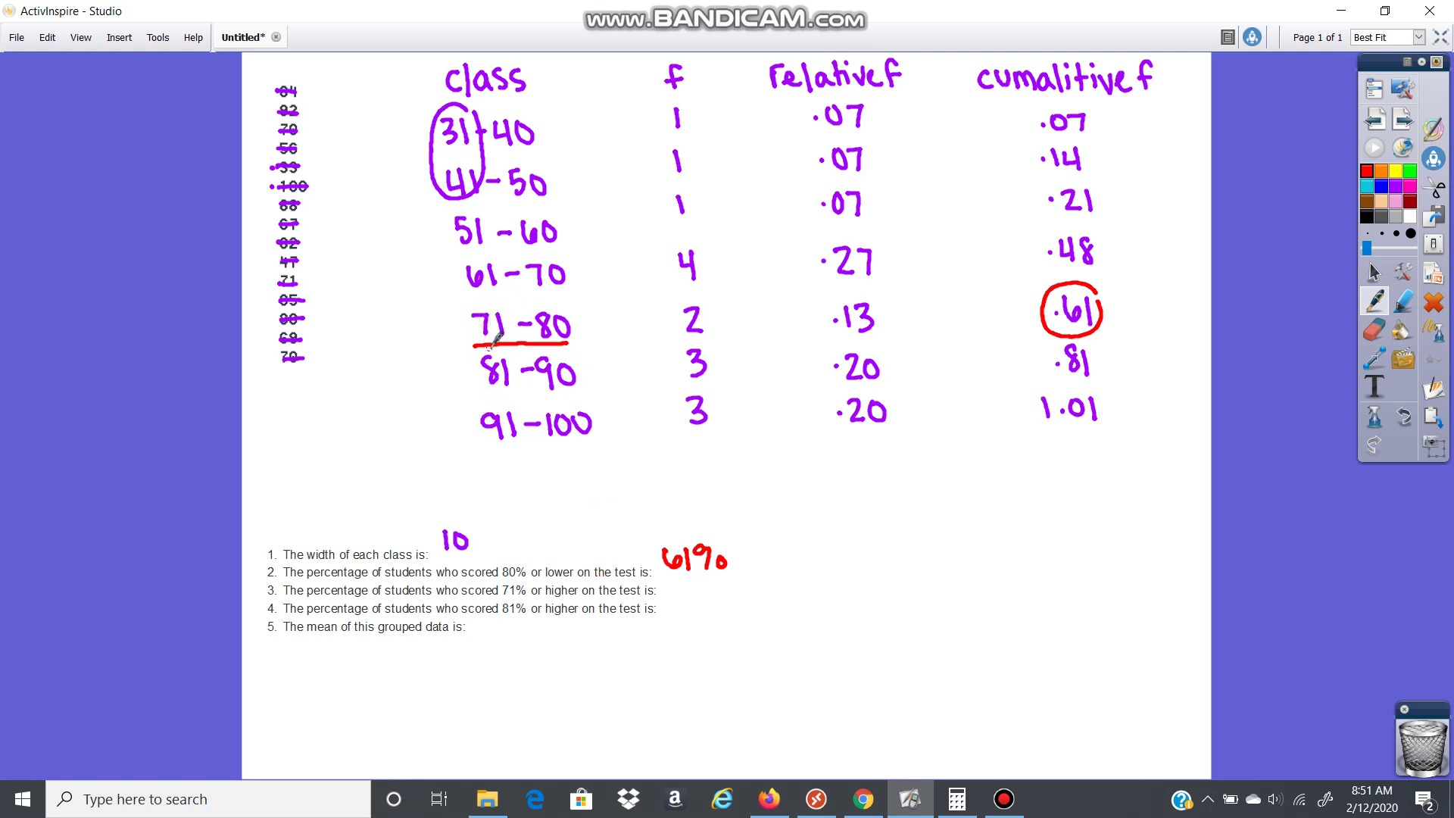
left_click(879, 300)
mouse_move(833, 303)
left_mouse_down()
mouse_move(818, 382)
mouse_move(852, 433)
mouse_move(913, 368)
mouse_move(893, 314)
left_mouse_up()
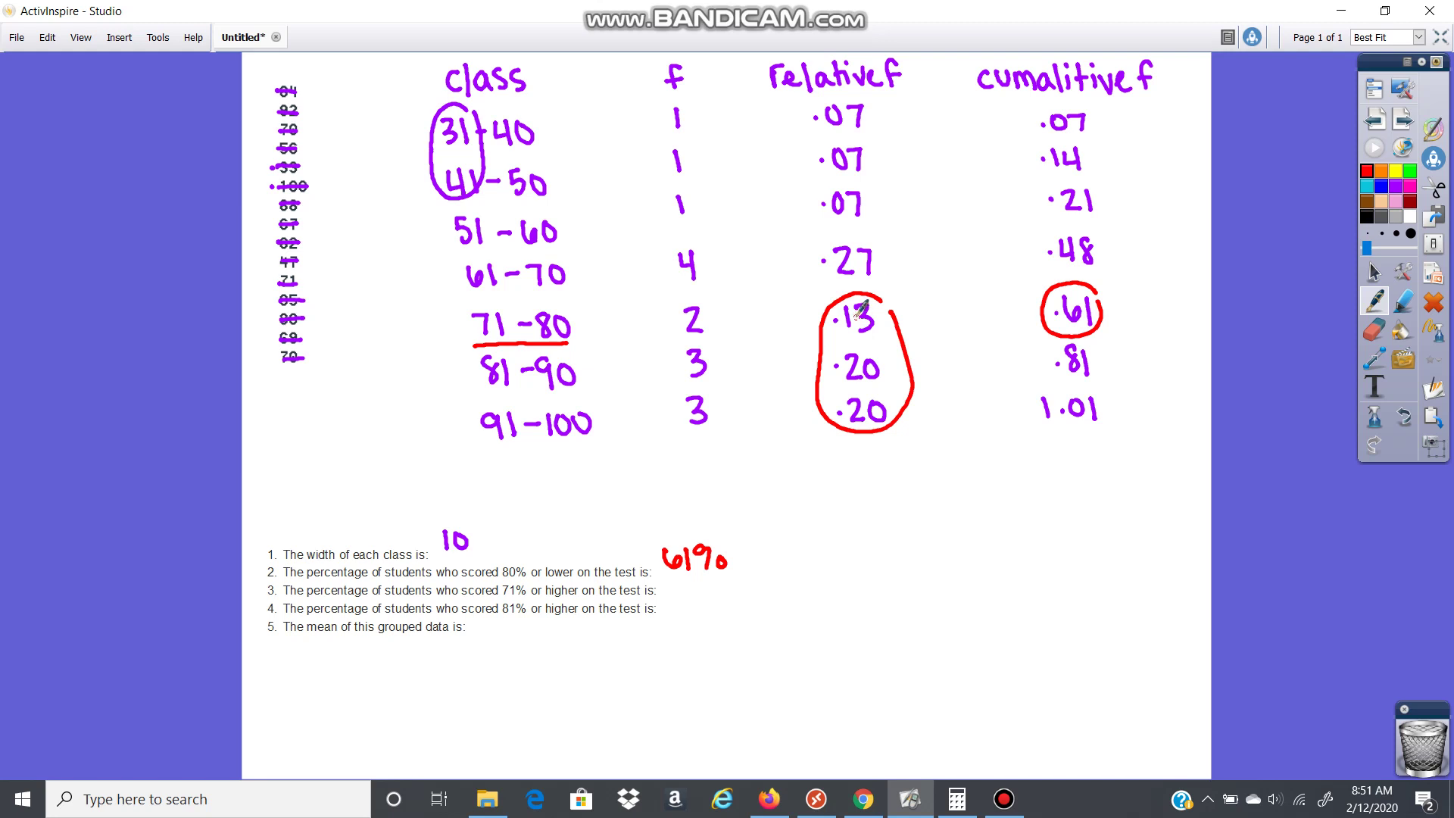
left_click_drag(822, 441, 900, 449)
left_click_drag(843, 470, 853, 471)
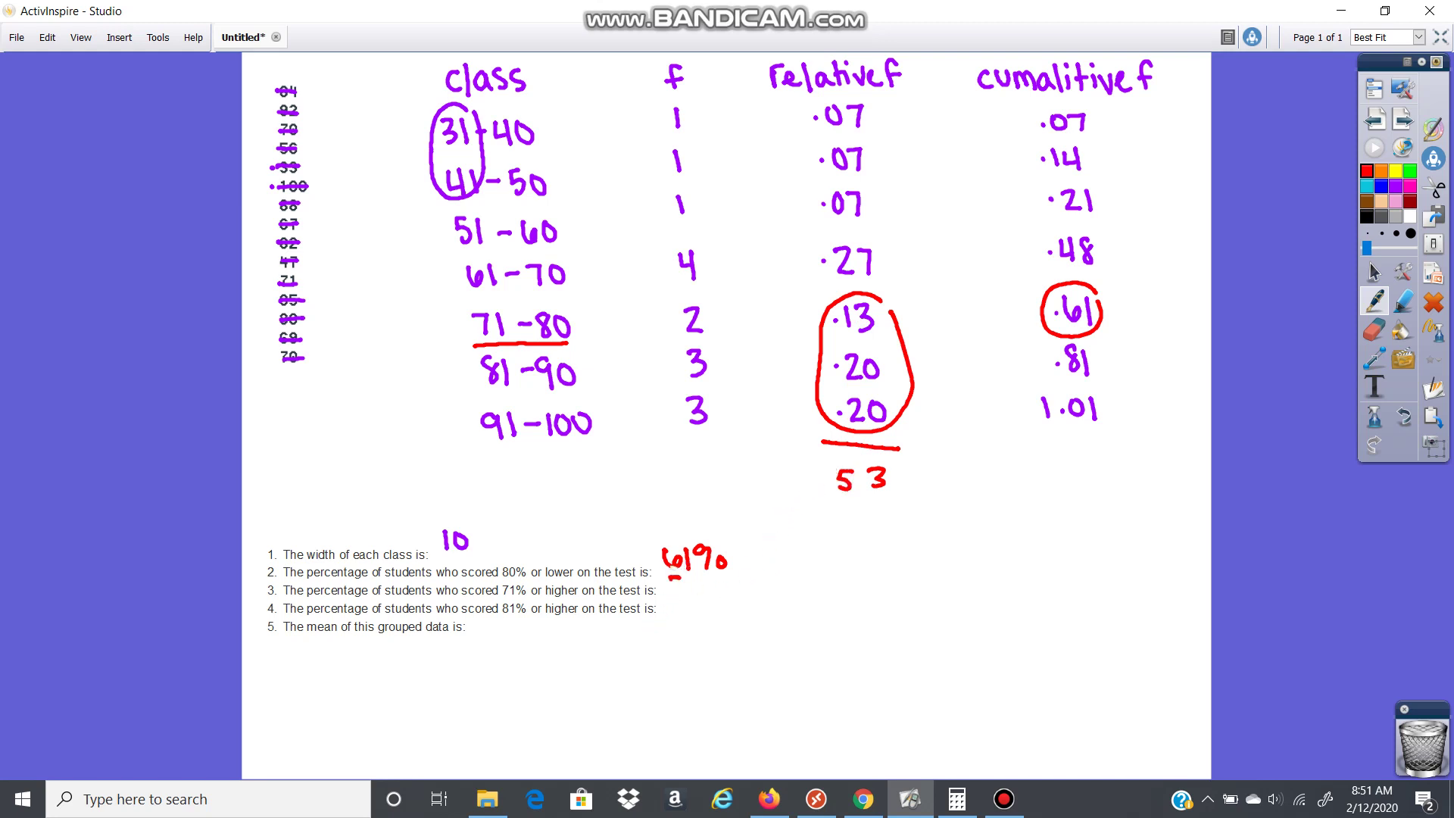
mouse_move(670, 578)
left_mouse_down()
mouse_move(670, 595)
mouse_move(718, 596)
left_mouse_up()
Circle the last two .20 values and write 40% for question 4.
mouse_move(833, 415)
left_mouse_down()
mouse_move(894, 420)
mouse_move(879, 369)
left_mouse_up()
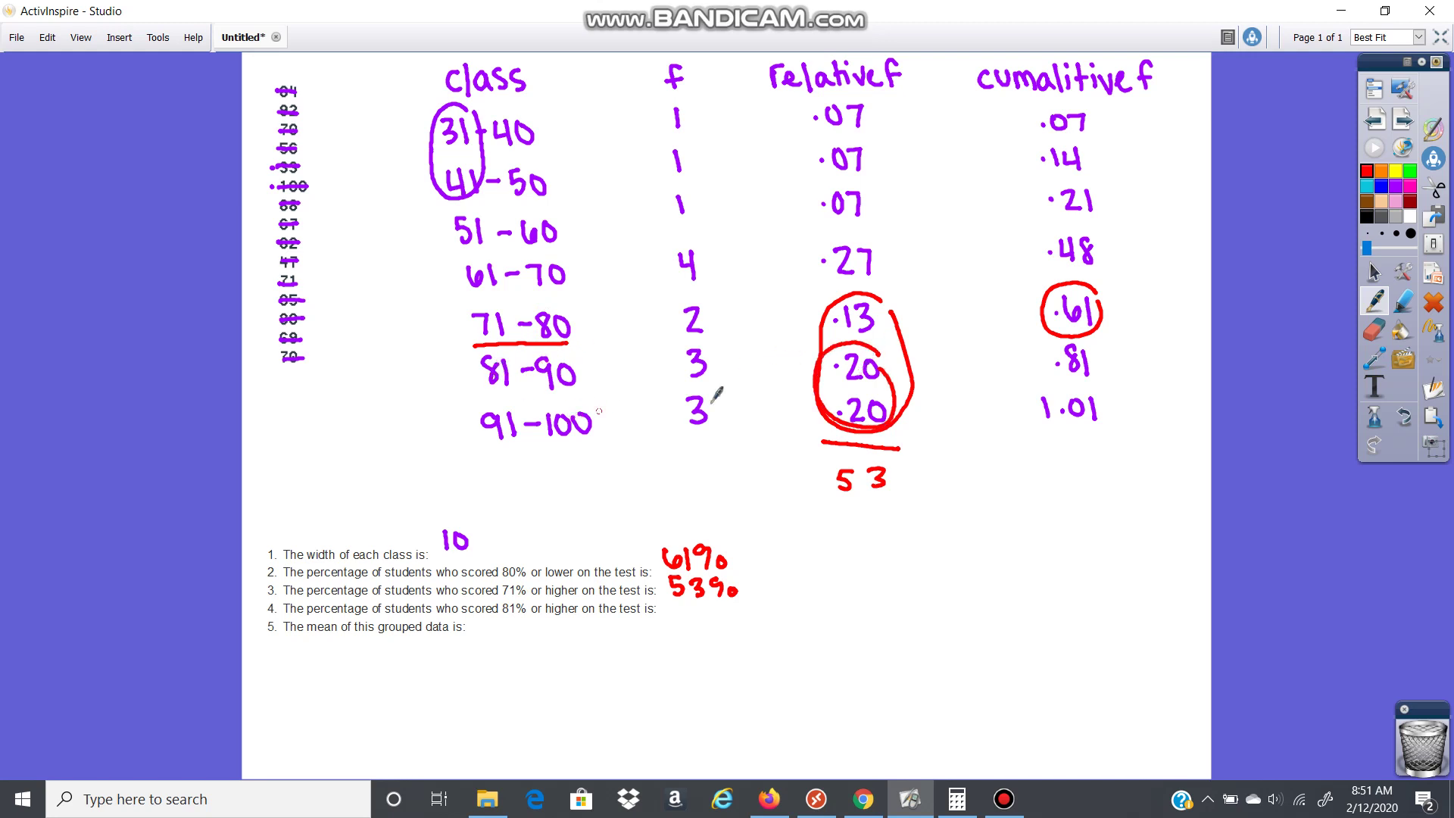
left_click(675, 608)
left_click_drag(698, 612, 709, 612)
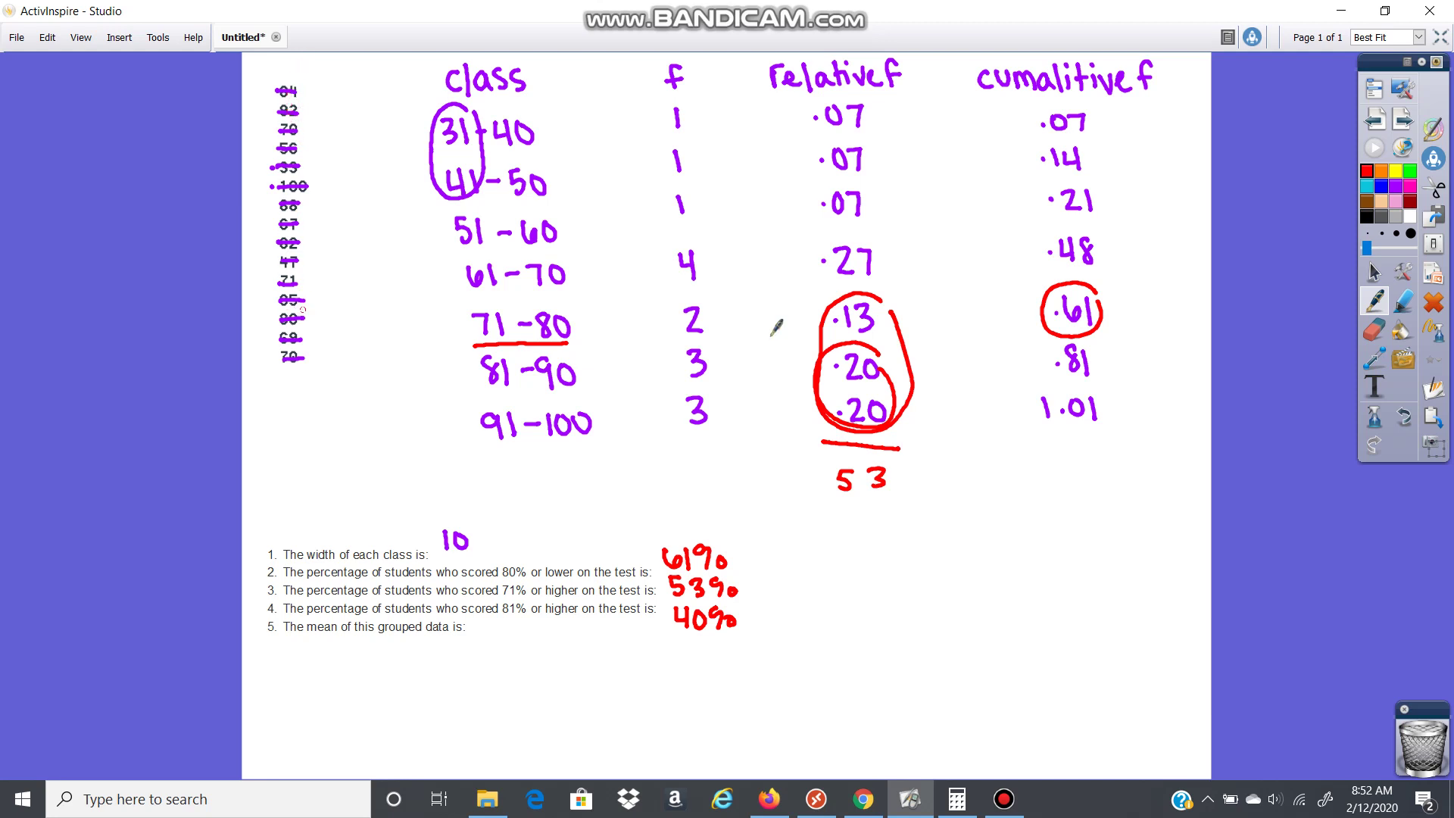
Erase the strike-throughs from the score list and write Σmf/n = in light pink under question 5.
left_click(1373, 339)
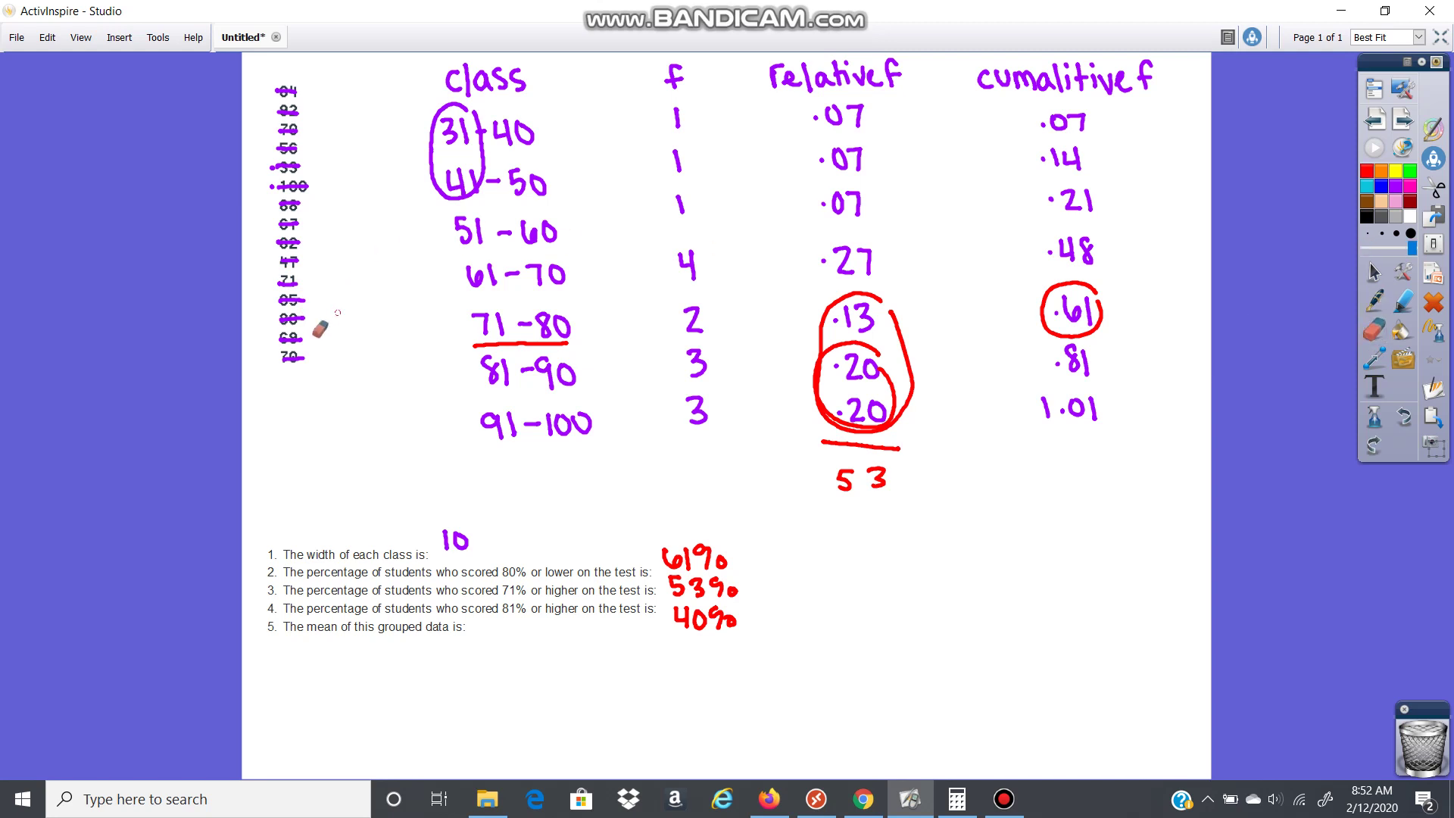
mouse_move(334, 311)
left_mouse_down()
mouse_move(286, 310)
mouse_move(288, 90)
left_mouse_up()
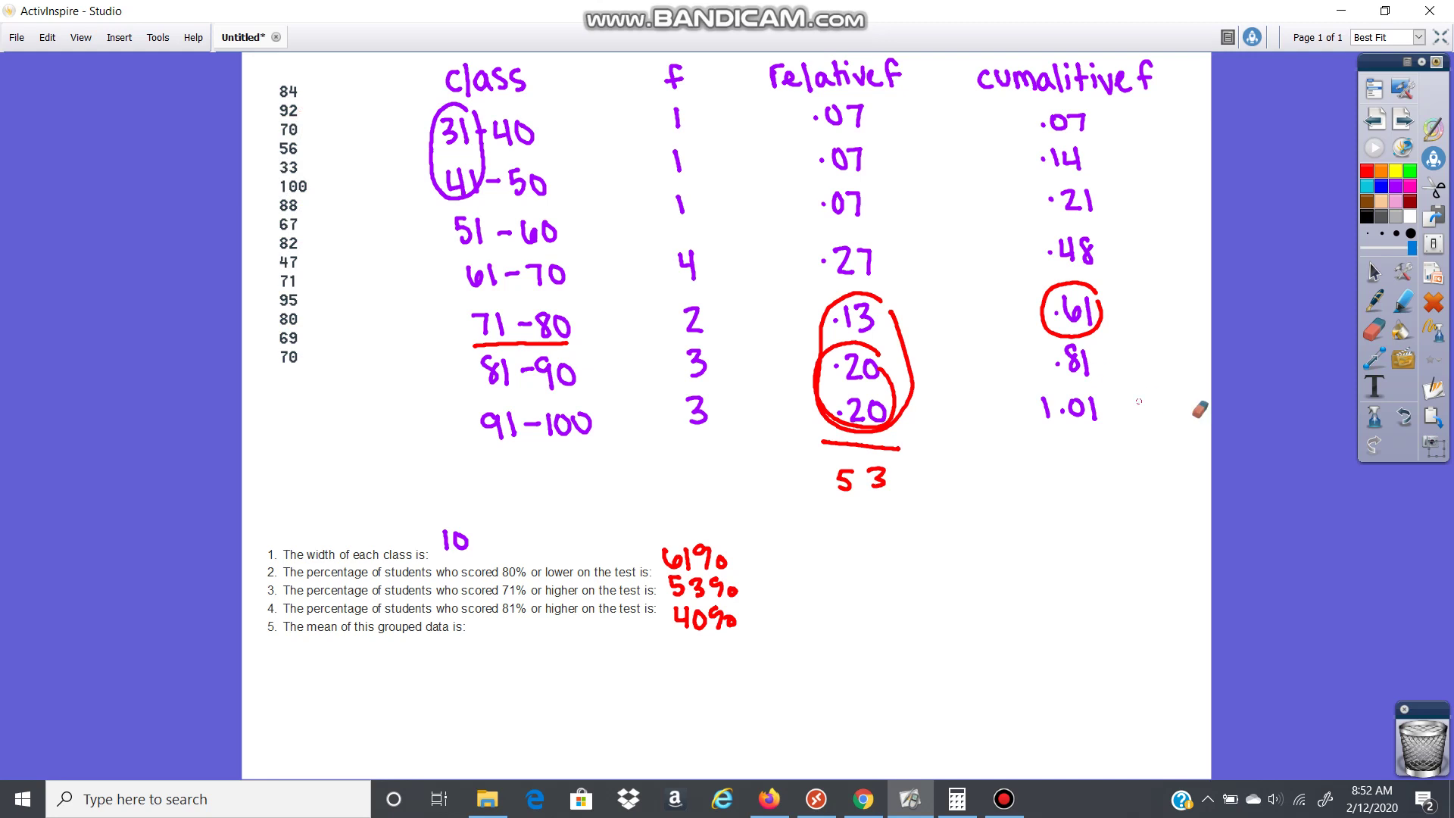
left_click(1396, 203)
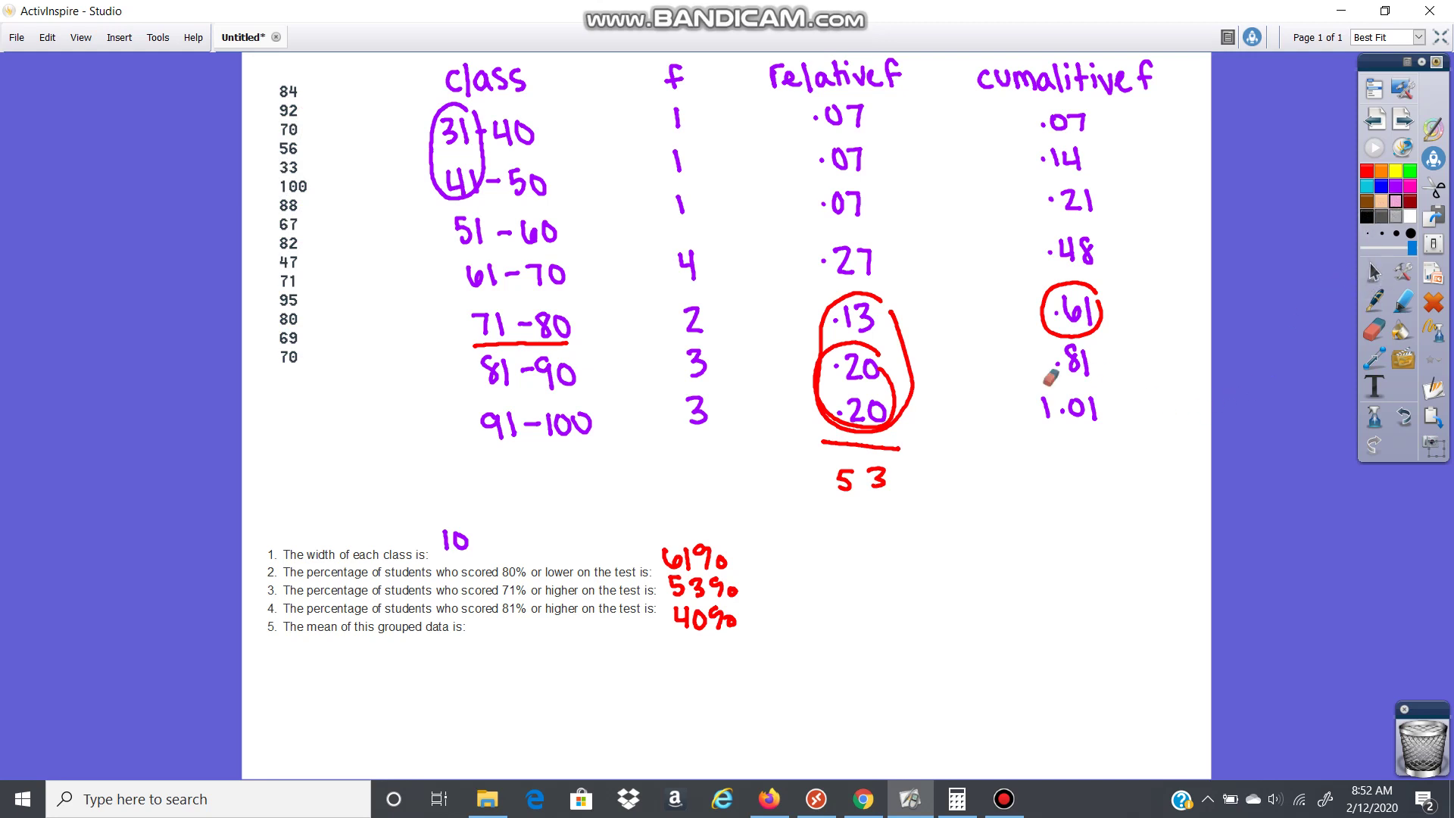
left_click(1375, 304)
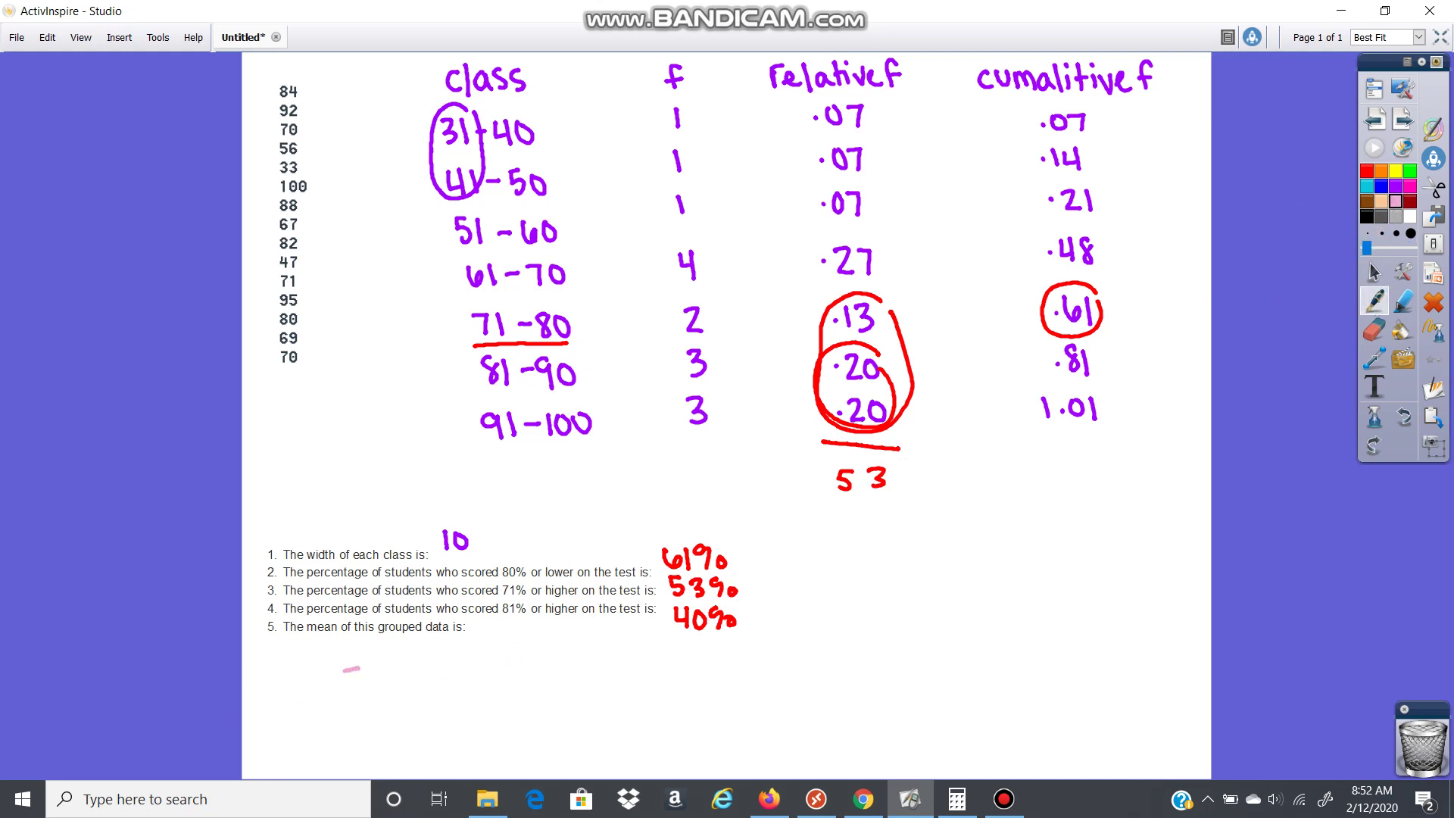
mouse_move(376, 686)
left_mouse_down()
mouse_move(378, 702)
mouse_move(468, 720)
left_mouse_up()
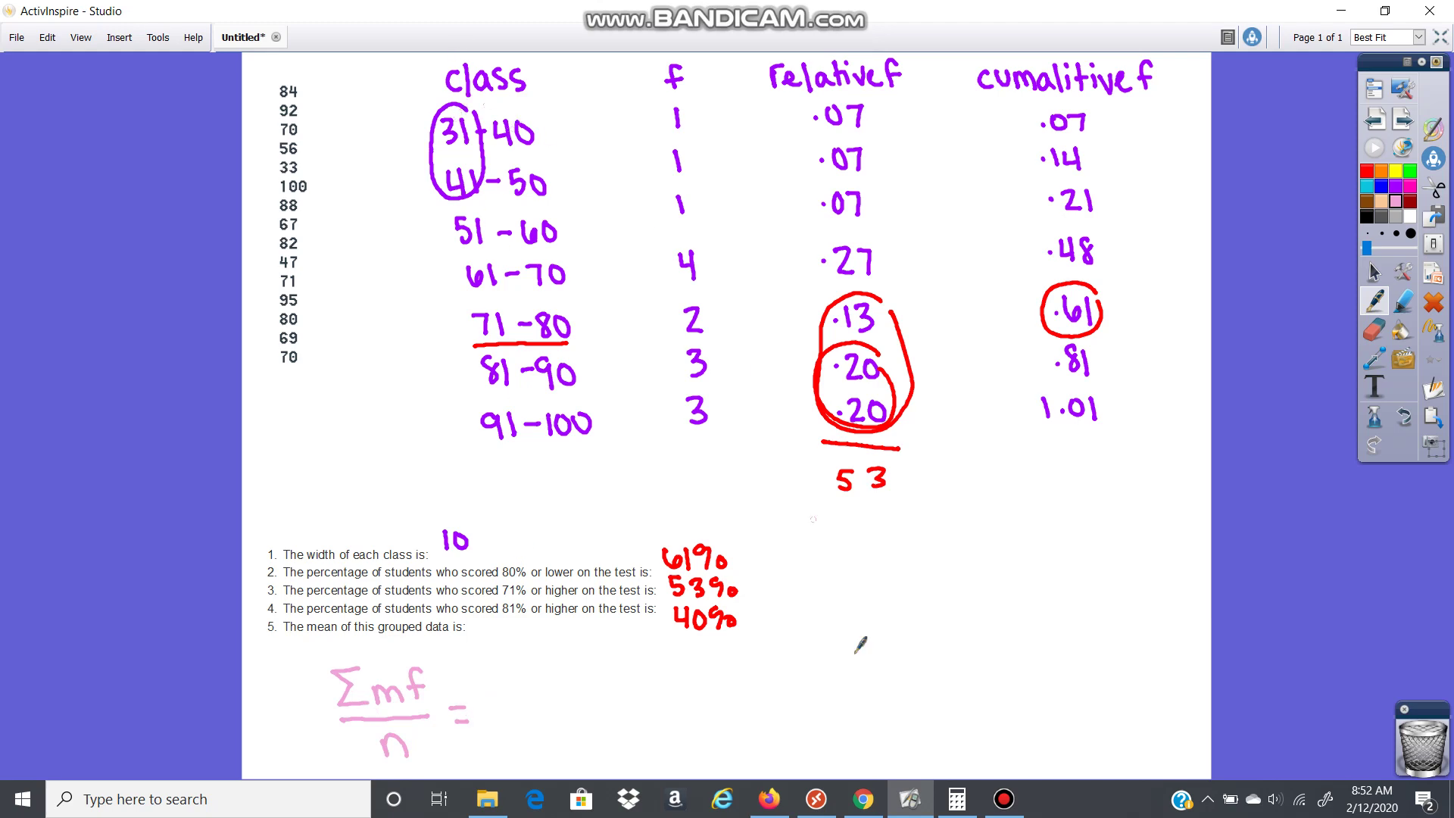
left_click(1004, 799)
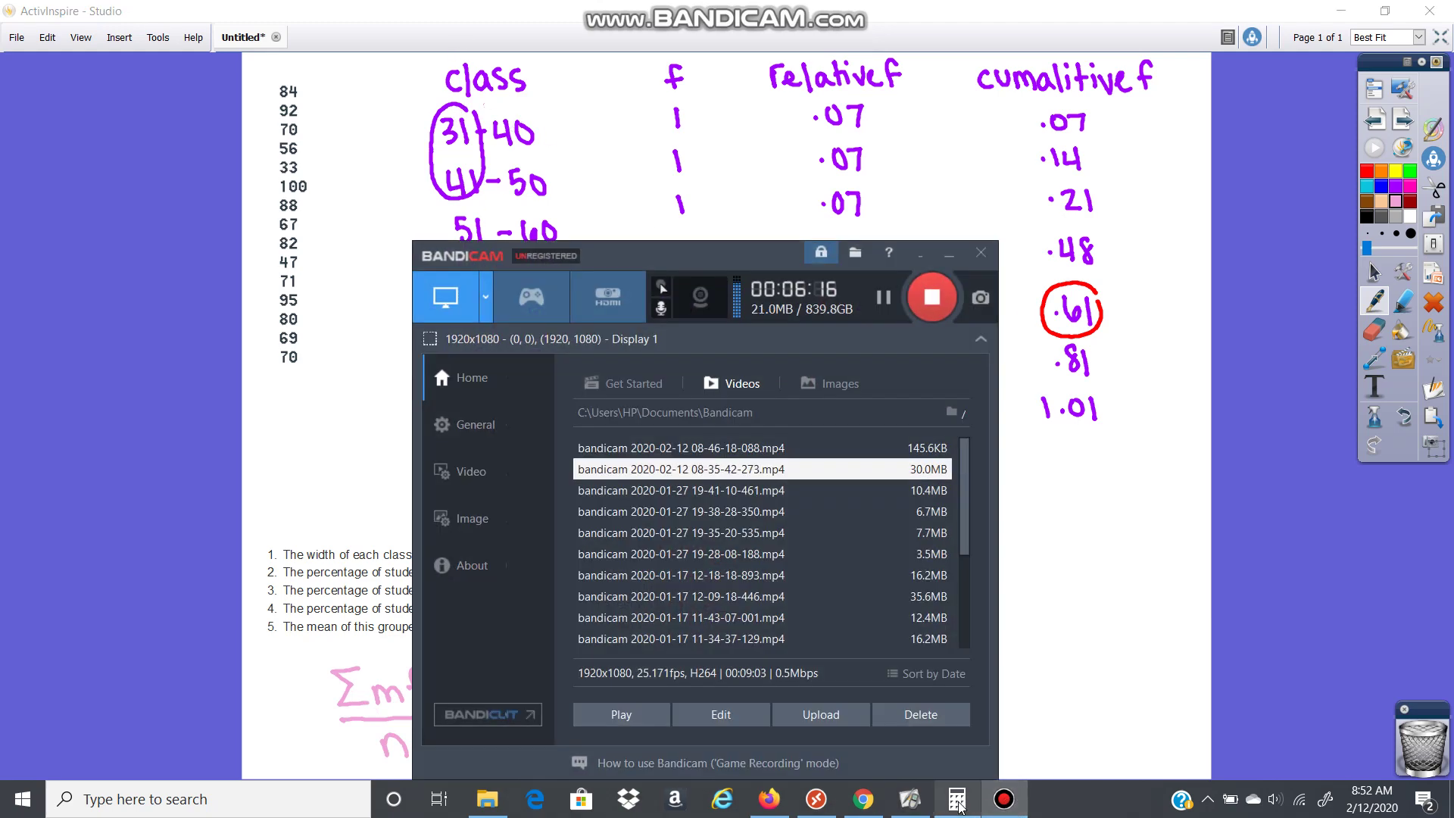
Compute (31 + 40) / 2 in Calculator for the first midpoint, then hide the calculator.
left_click(957, 801)
type("3")
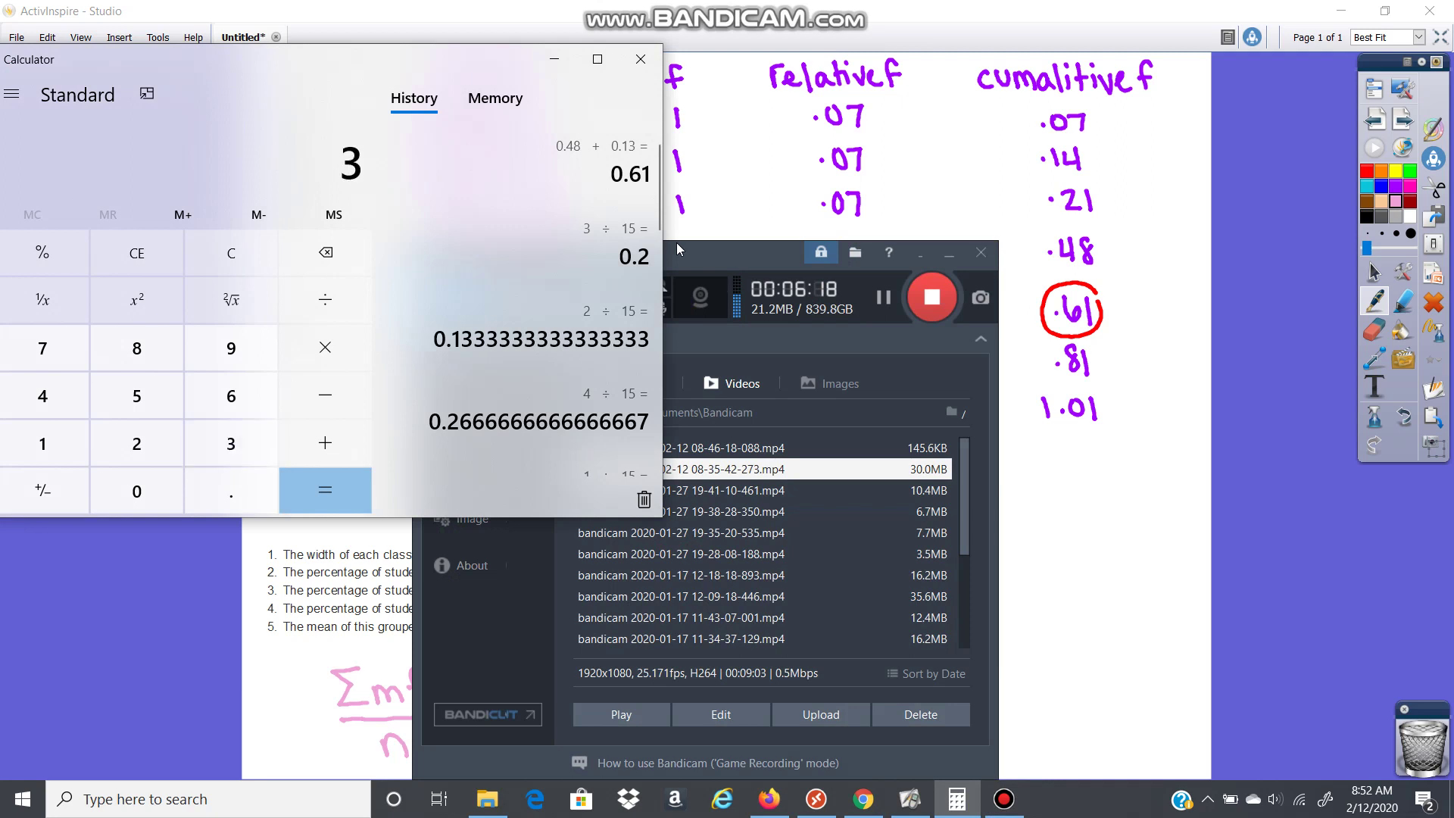
type("1 + 40")
key("Return")
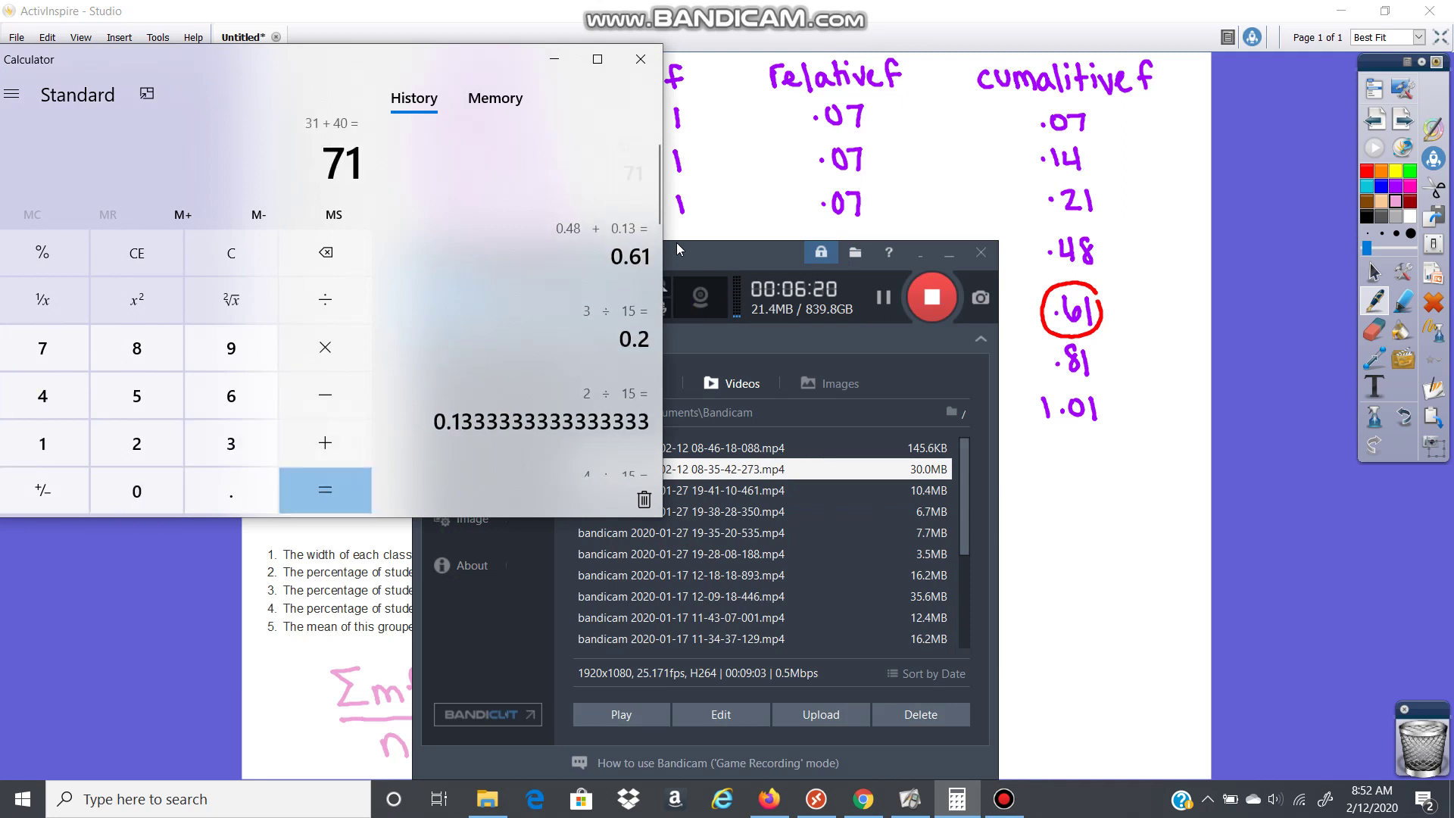
type("/2")
key("Return")
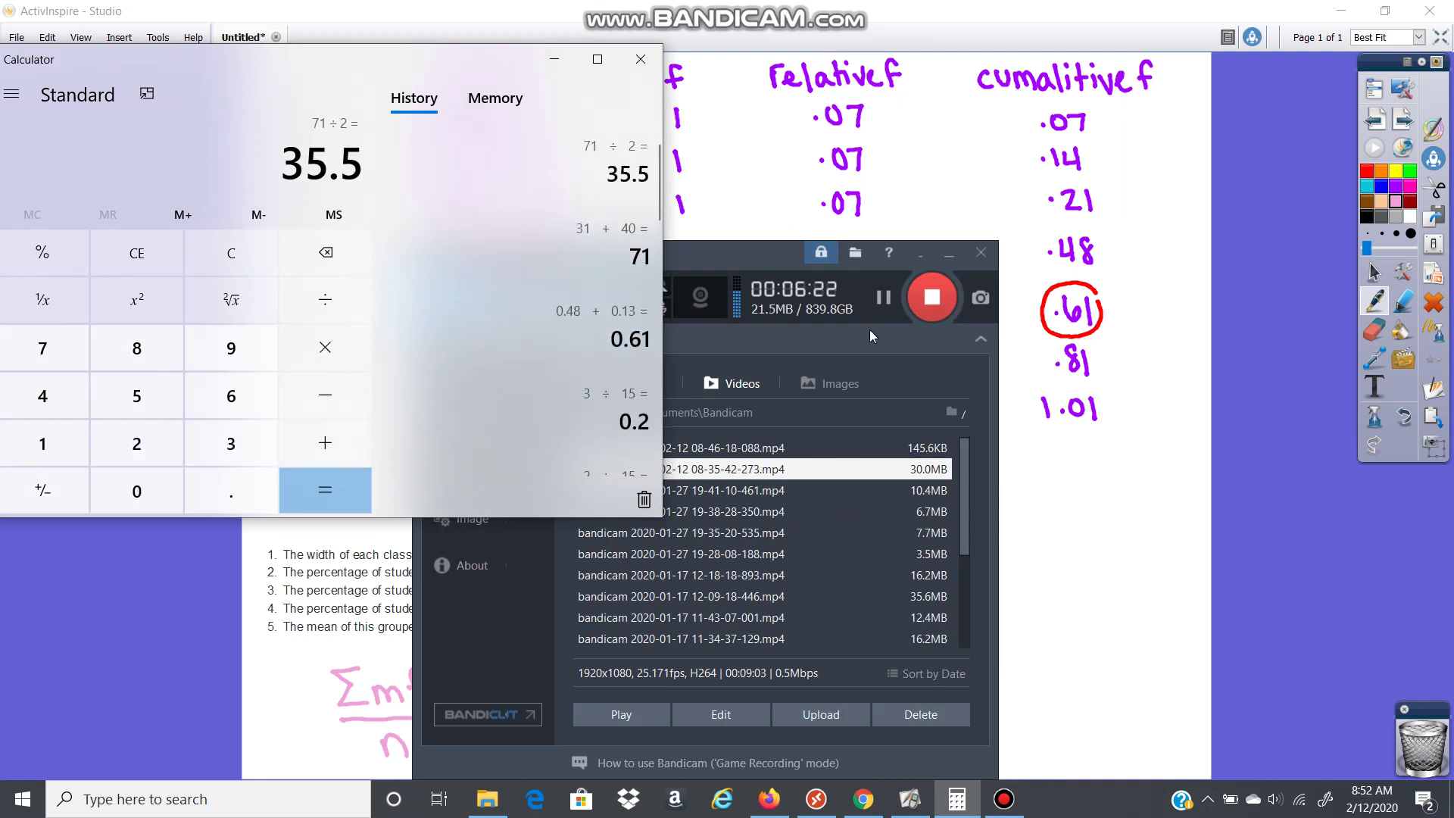
left_click(928, 253)
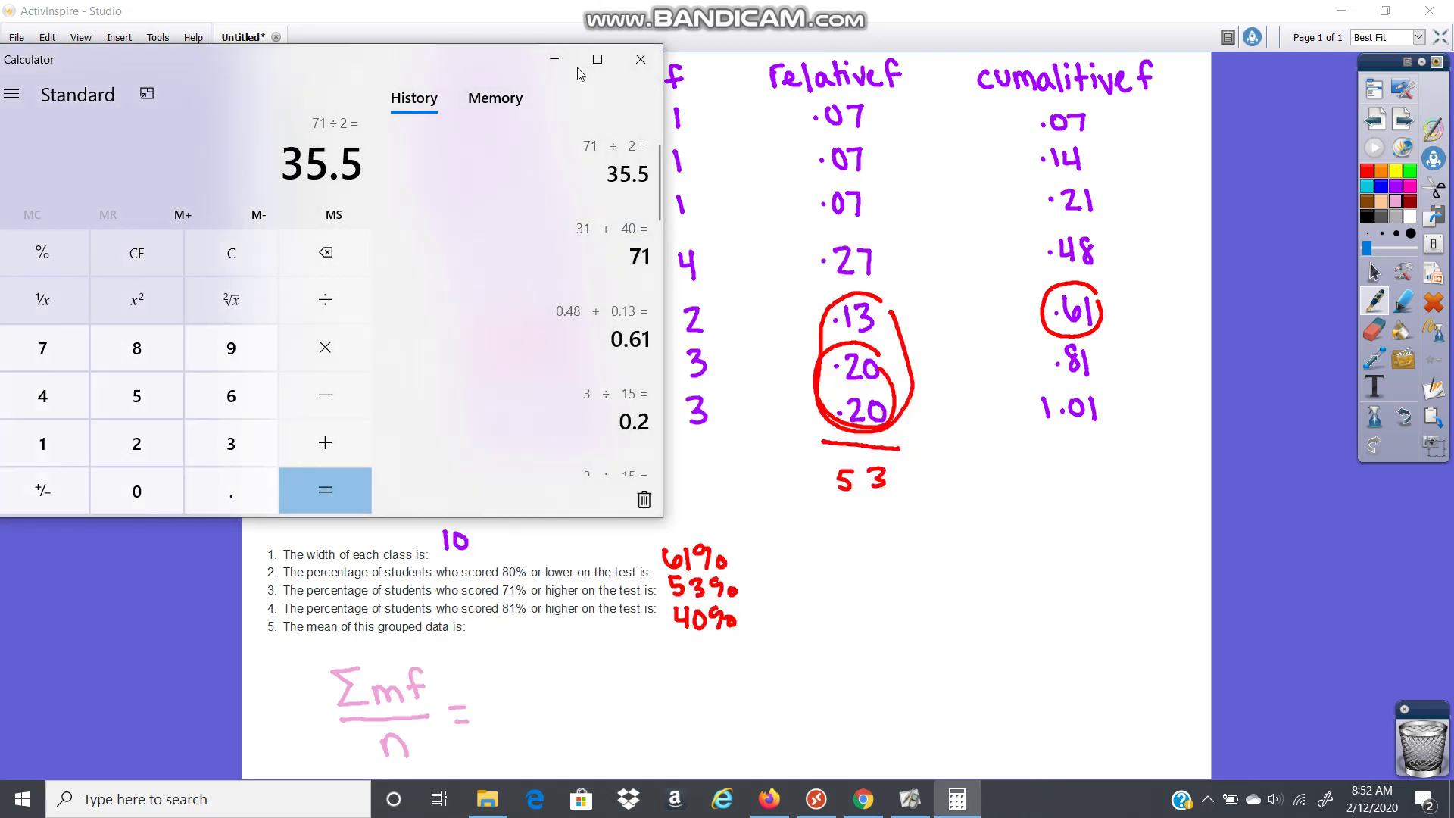
left_click(556, 55)
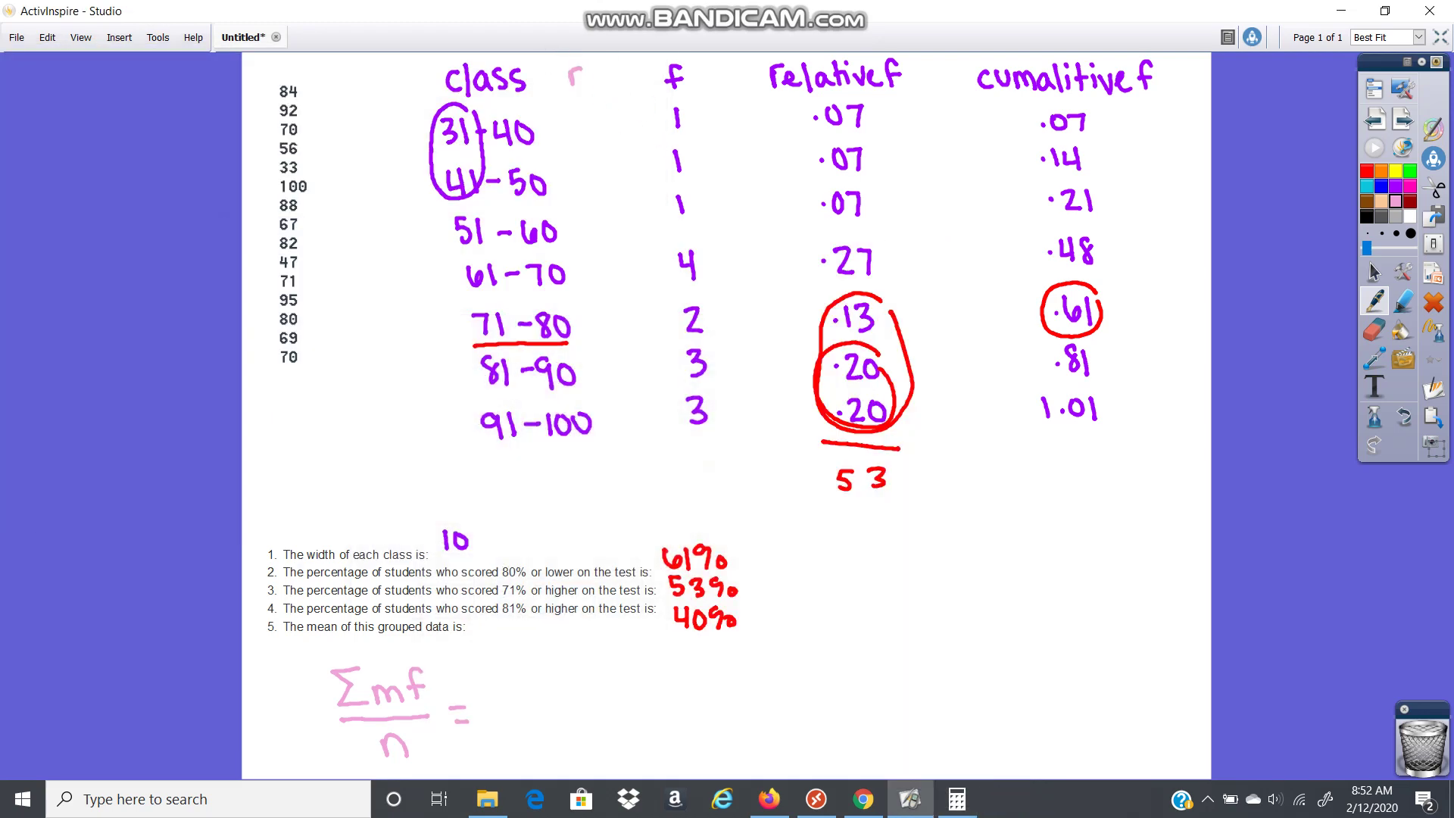
Write the m heading and midpoints 35.5, 45.5, 55.5 and 65.5.
left_click_drag(582, 70, 601, 82)
left_click_drag(632, 113, 621, 133)
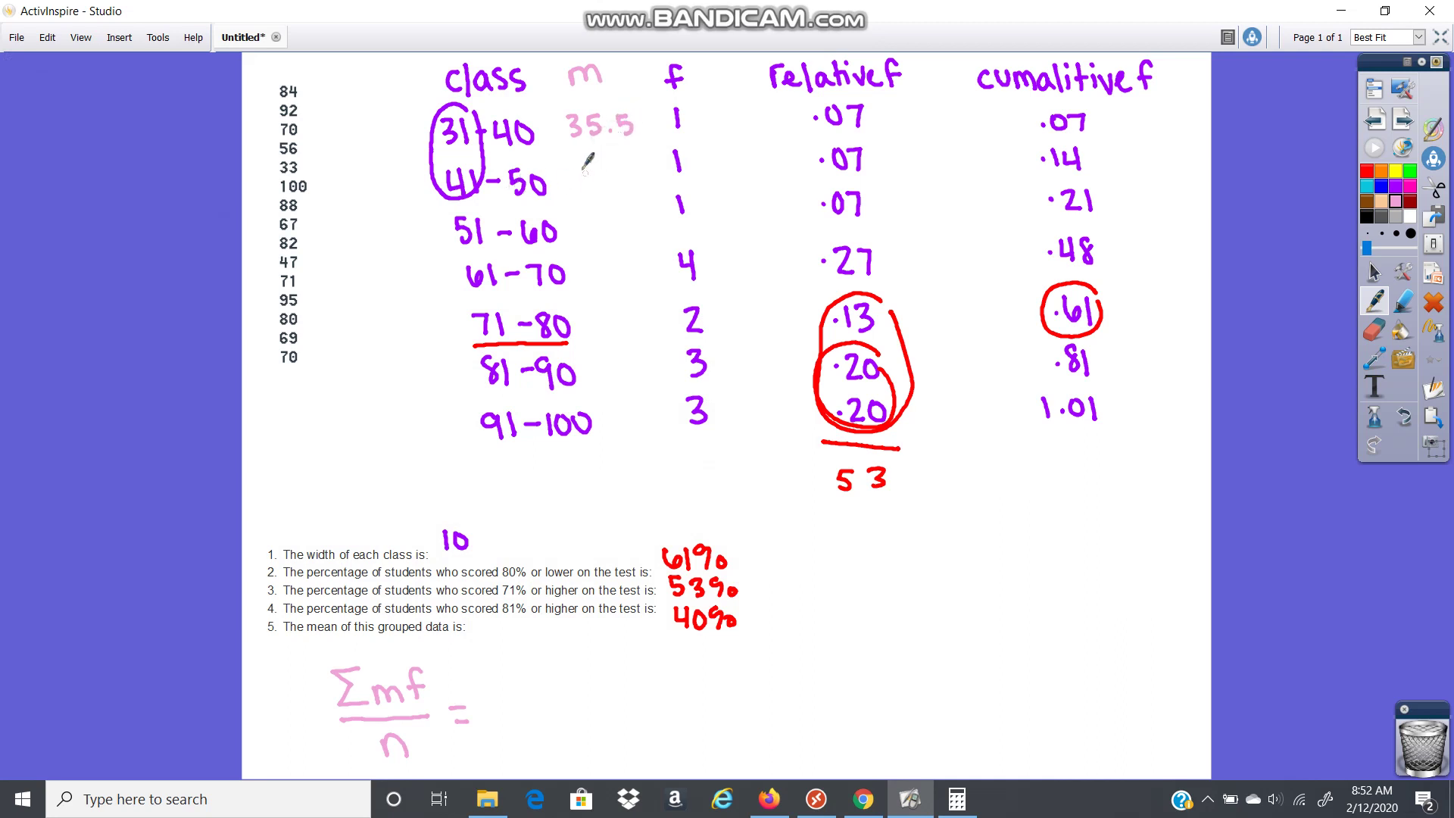
left_click(607, 180)
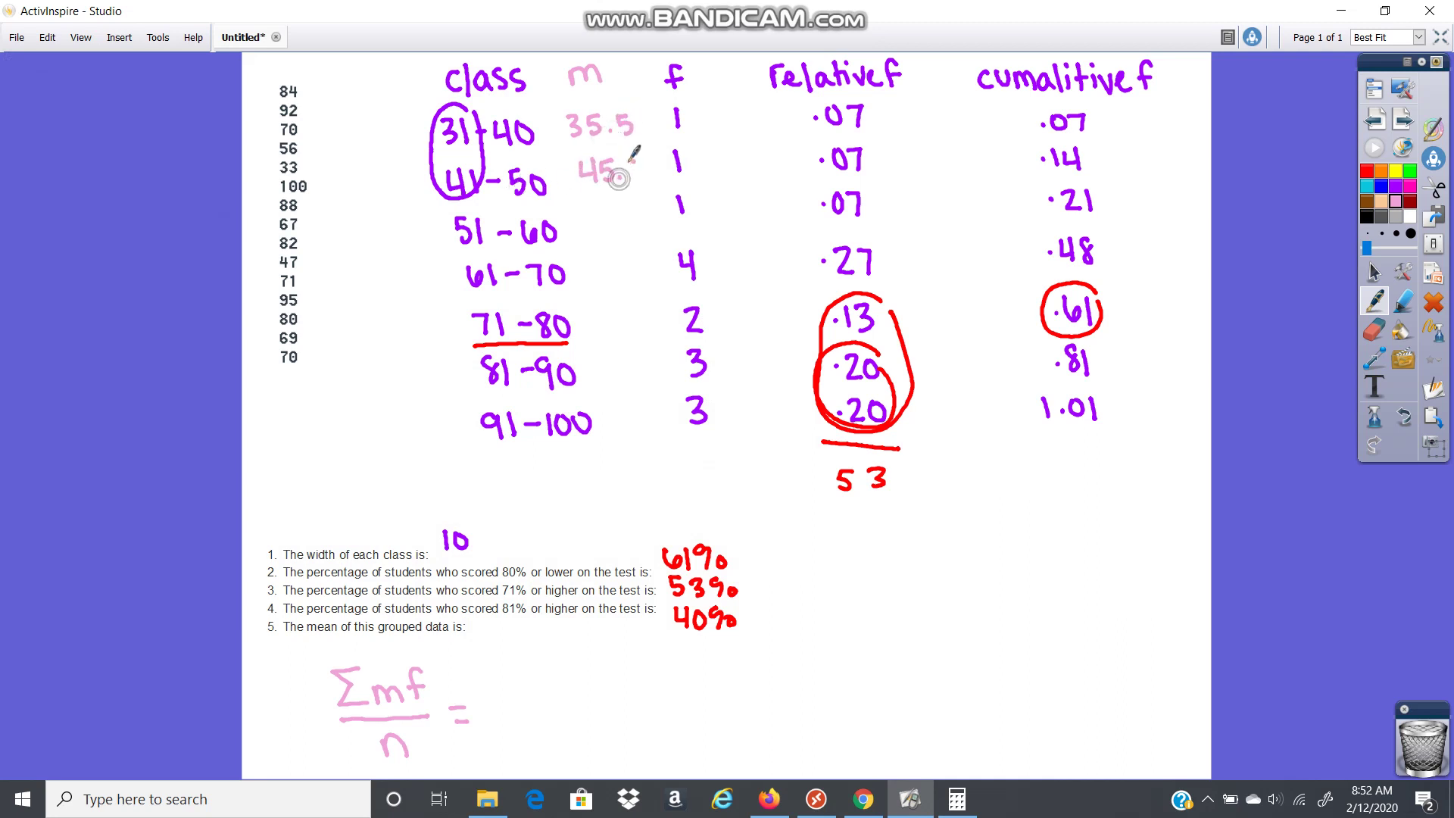
mouse_move(641, 158)
left_mouse_down()
mouse_move(598, 233)
mouse_move(628, 206)
mouse_move(645, 233)
left_mouse_up()
left_click(631, 231)
left_click_drag(643, 207, 655, 206)
mouse_move(610, 258)
left_mouse_down()
mouse_move(606, 279)
mouse_move(640, 280)
mouse_move(656, 255)
left_mouse_up()
left_click(633, 277)
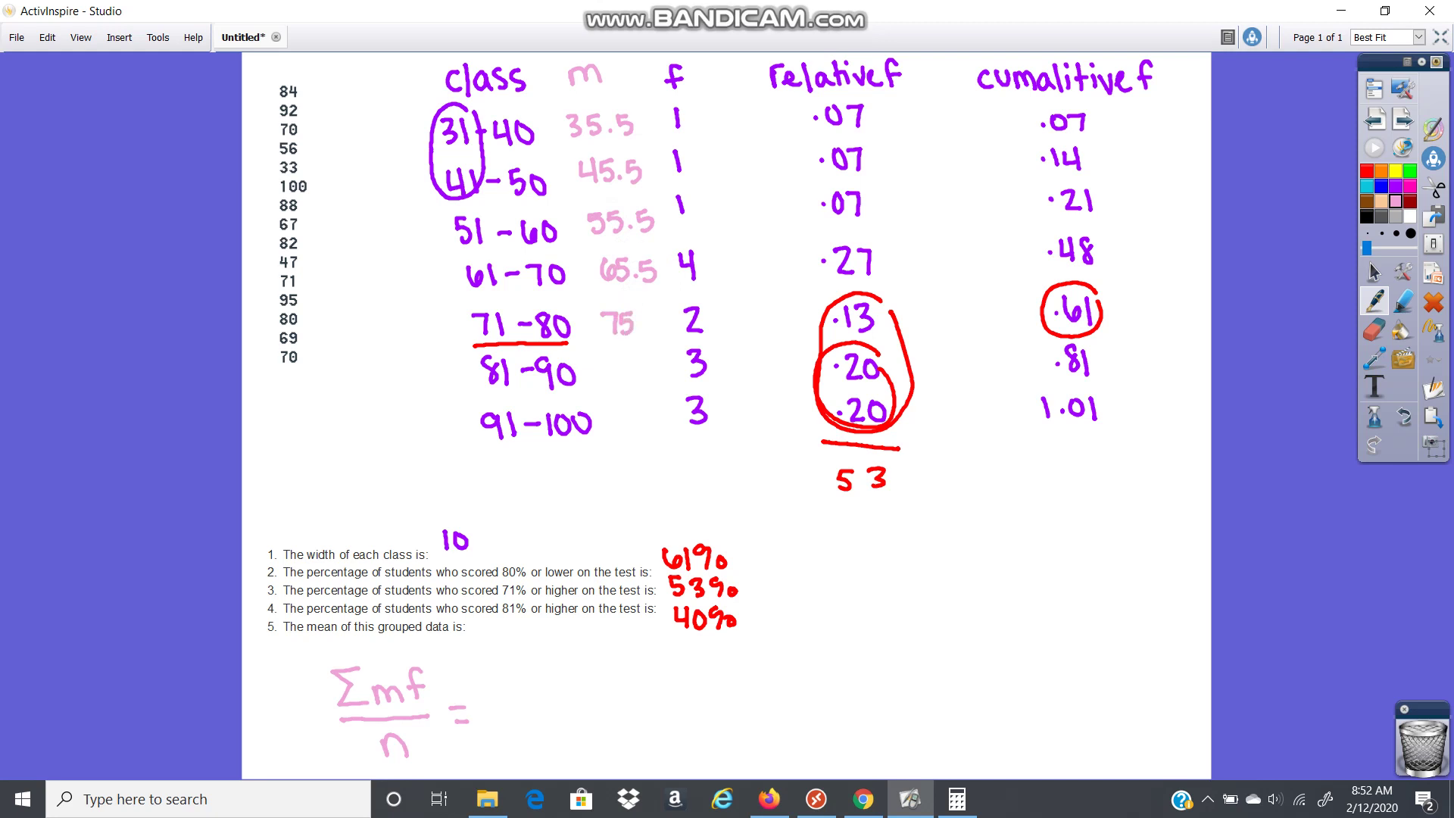
Add midpoints 75.5, 85.5 and 95.5, then circle the list of 15 test scores.
left_click(644, 332)
left_click_drag(661, 312, 630, 380)
left_click(649, 377)
left_click_drag(636, 356, 656, 380)
left_click_drag(663, 357, 671, 356)
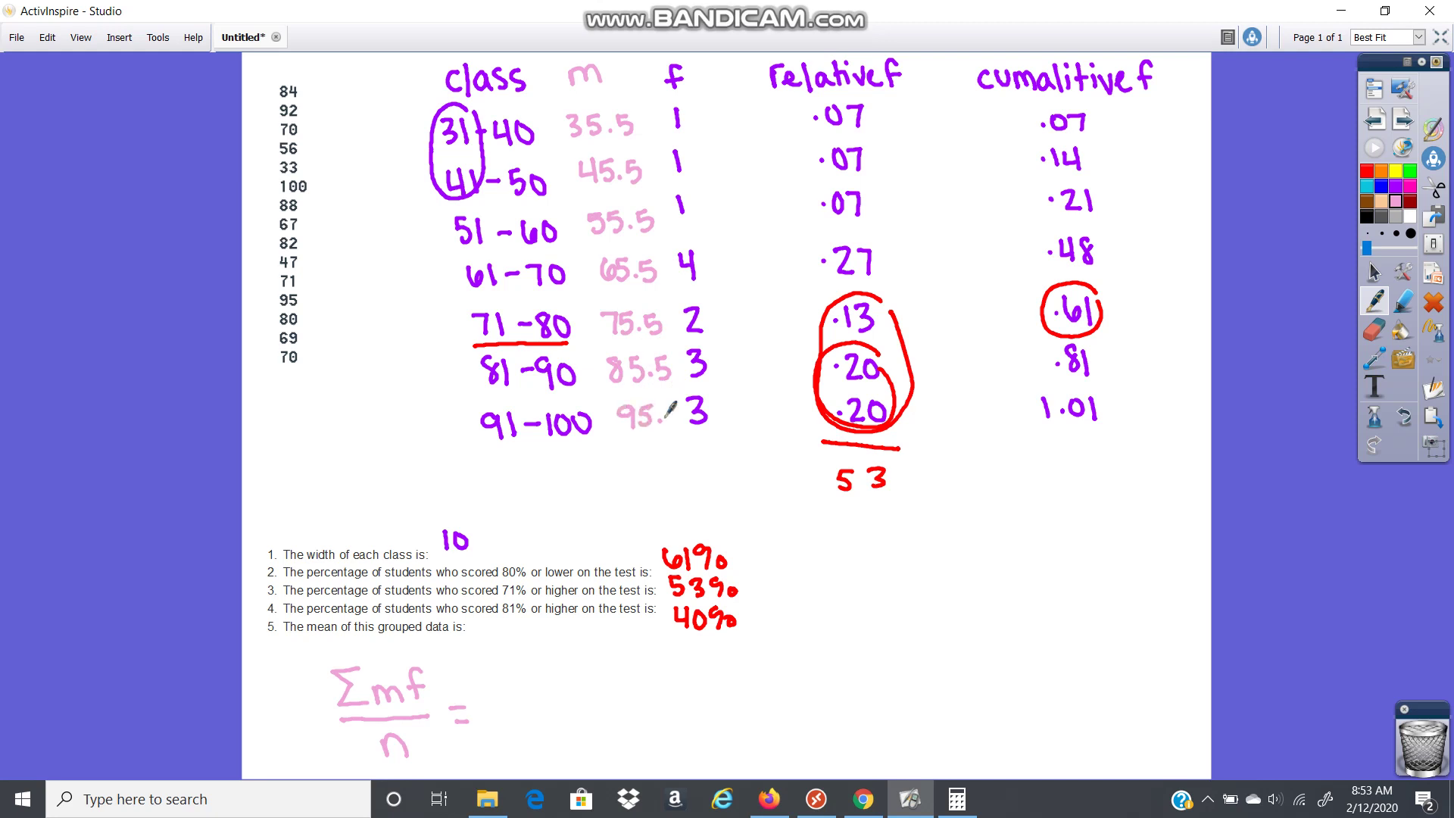
left_click_drag(672, 408, 669, 427)
left_click_drag(672, 408, 682, 407)
mouse_move(299, 72)
left_mouse_down()
mouse_move(251, 177)
mouse_move(249, 300)
mouse_move(270, 386)
mouse_move(347, 263)
mouse_move(312, 80)
left_mouse_up()
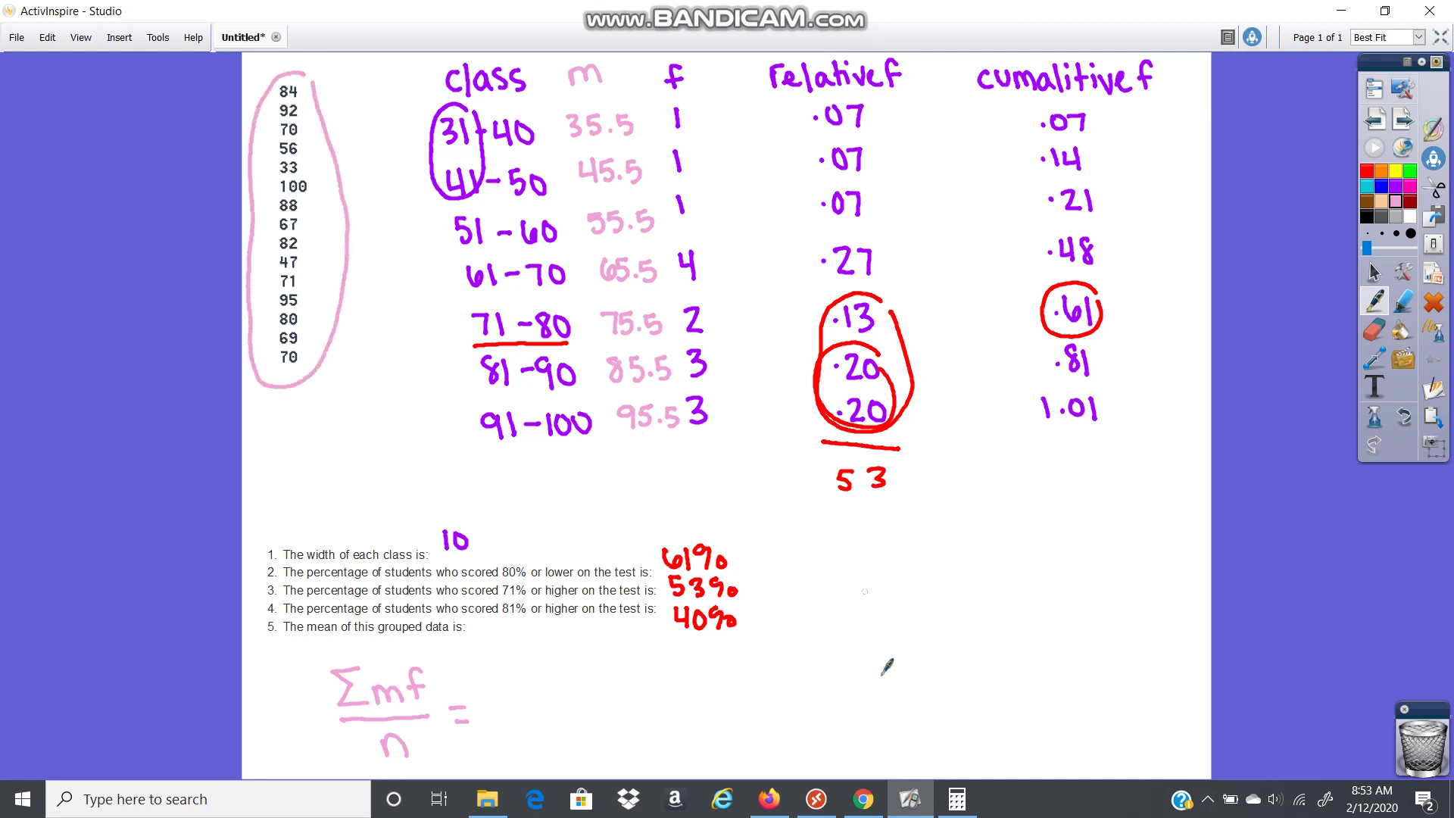
Sum the 15 scores to 1,104 in Calculator, divide by 15, and write the mean 73.6 for question 5.
left_click(958, 800)
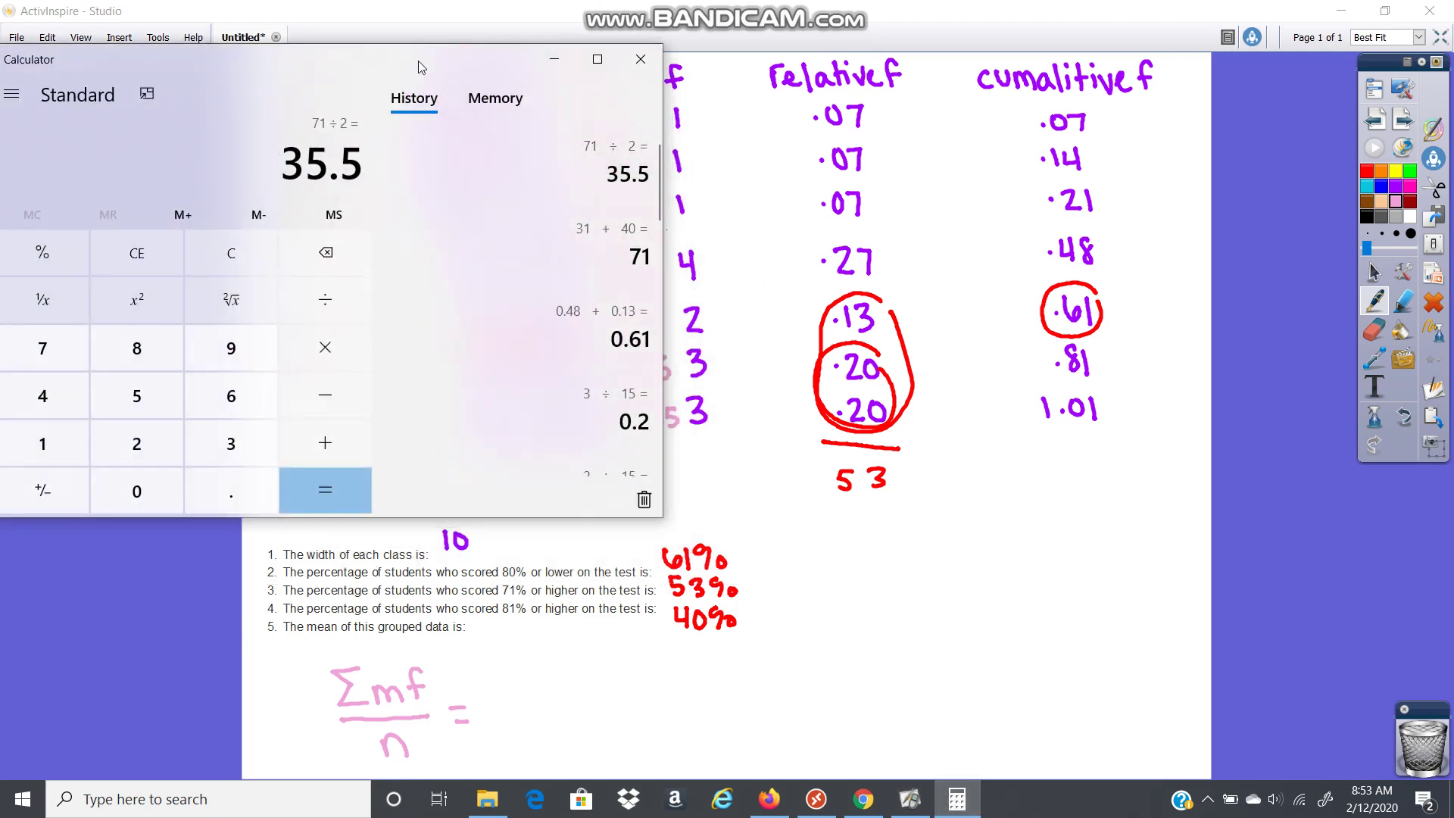
left_click_drag(489, 69, 845, 83)
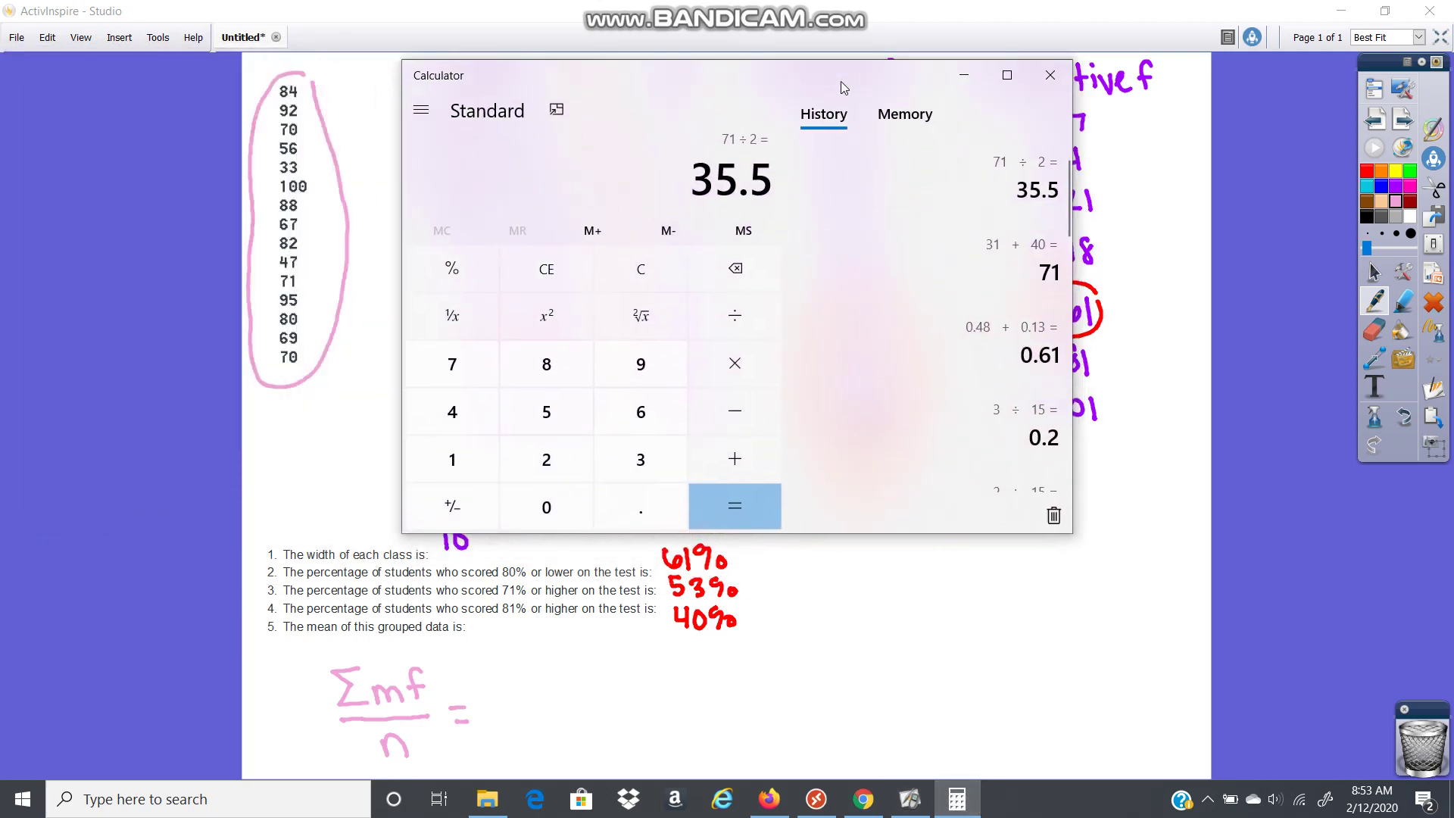
type("84+92+")
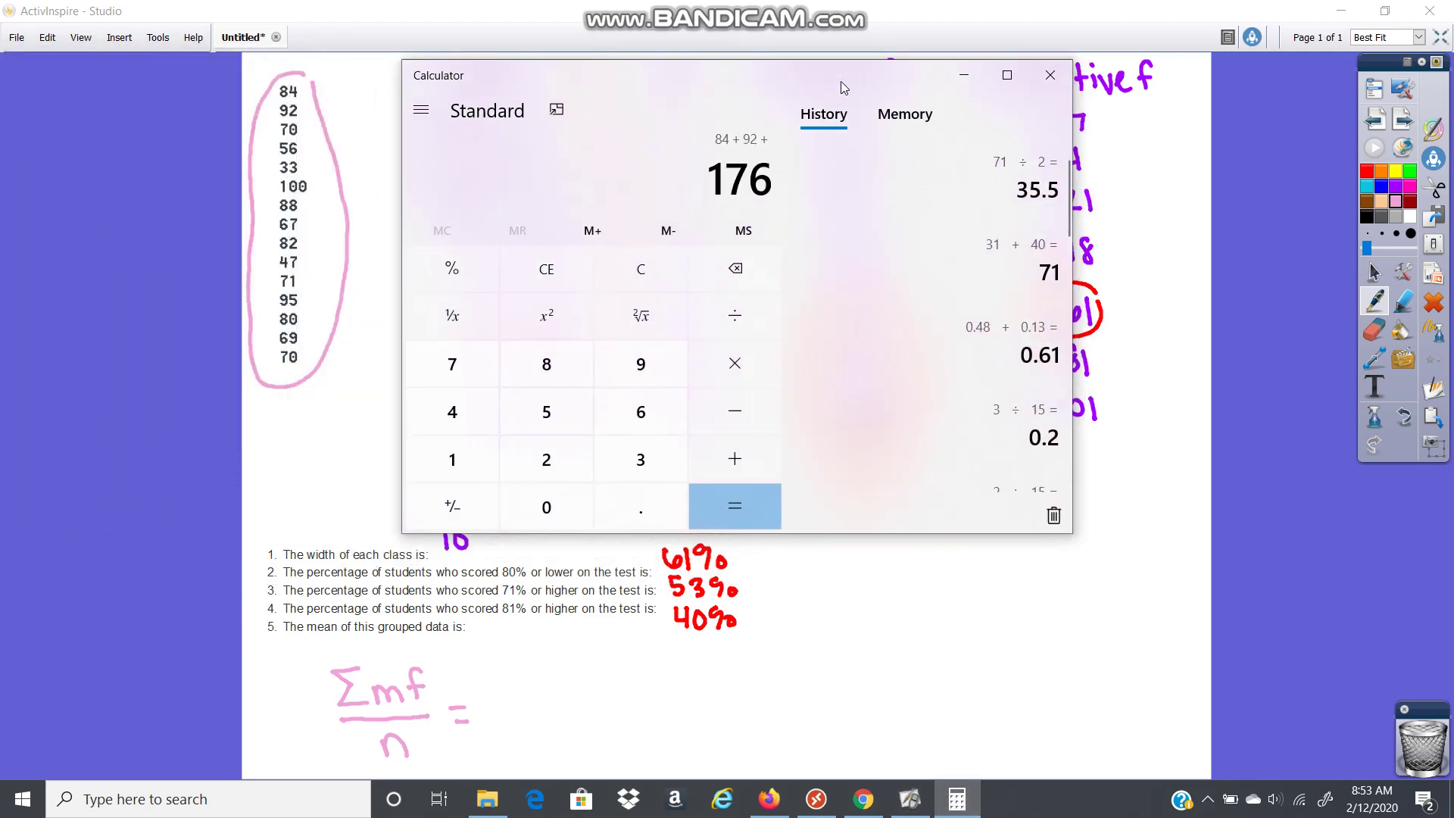
type("70+")
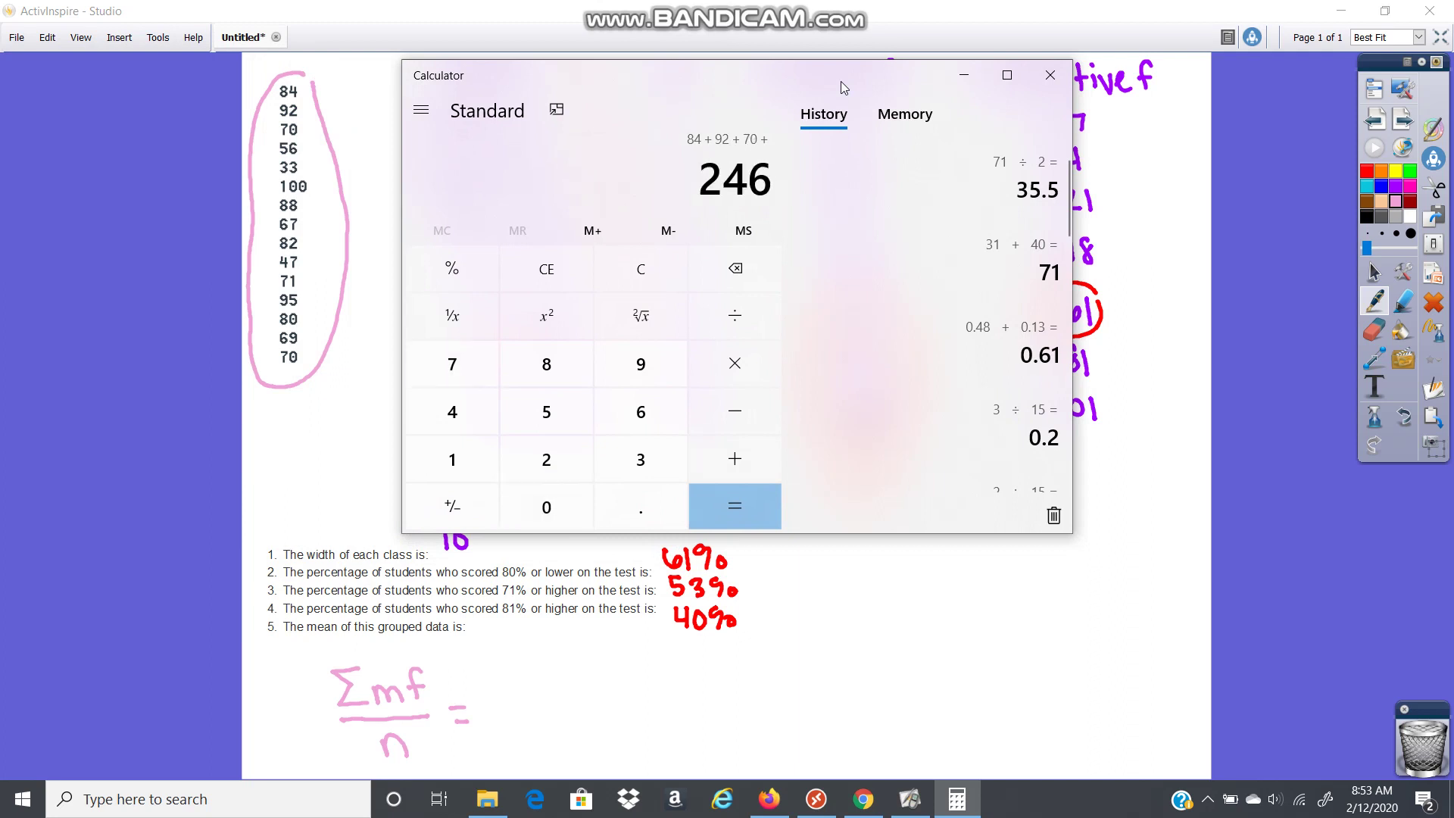
type("56+33")
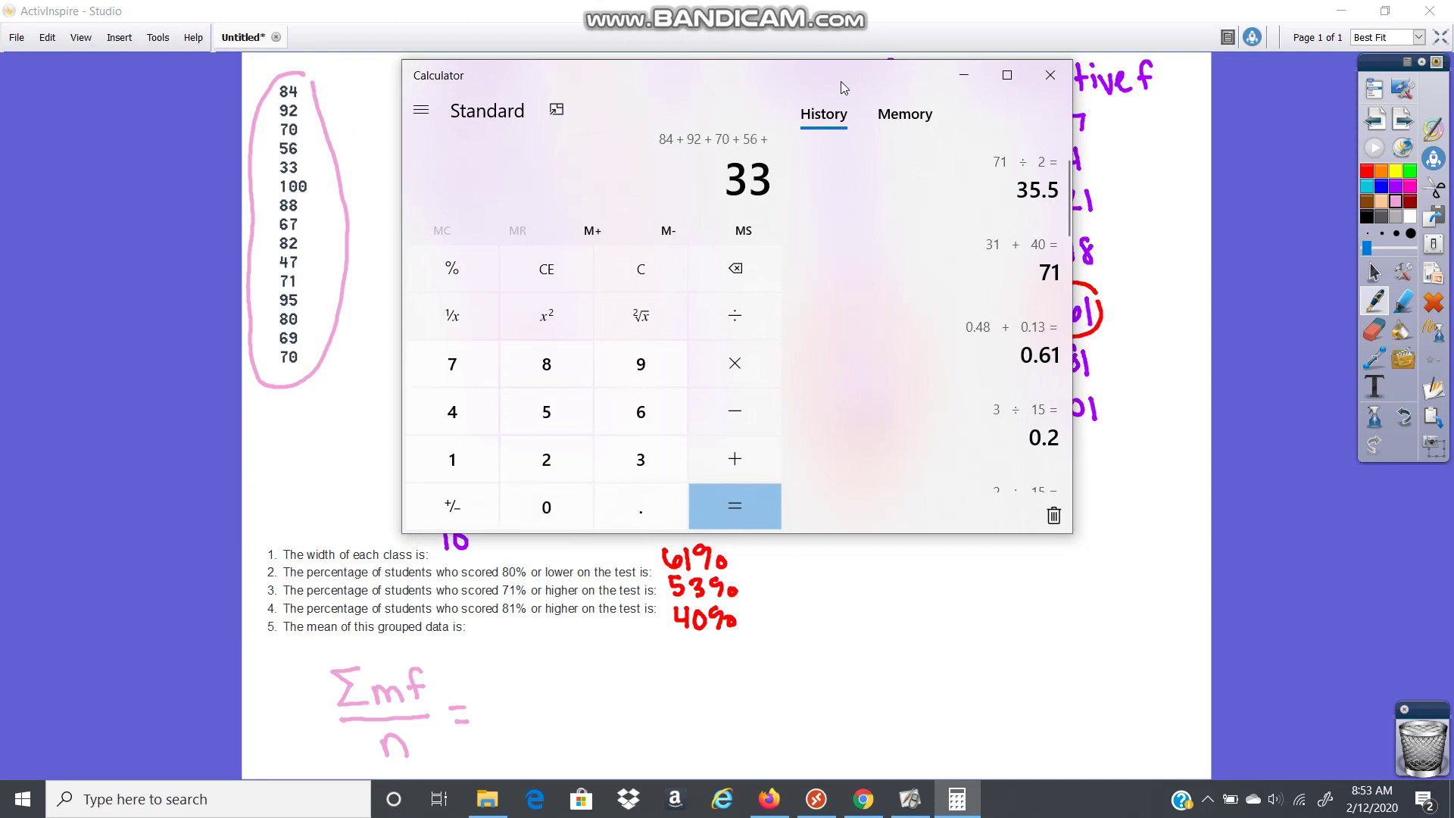
type("+100+88+67+")
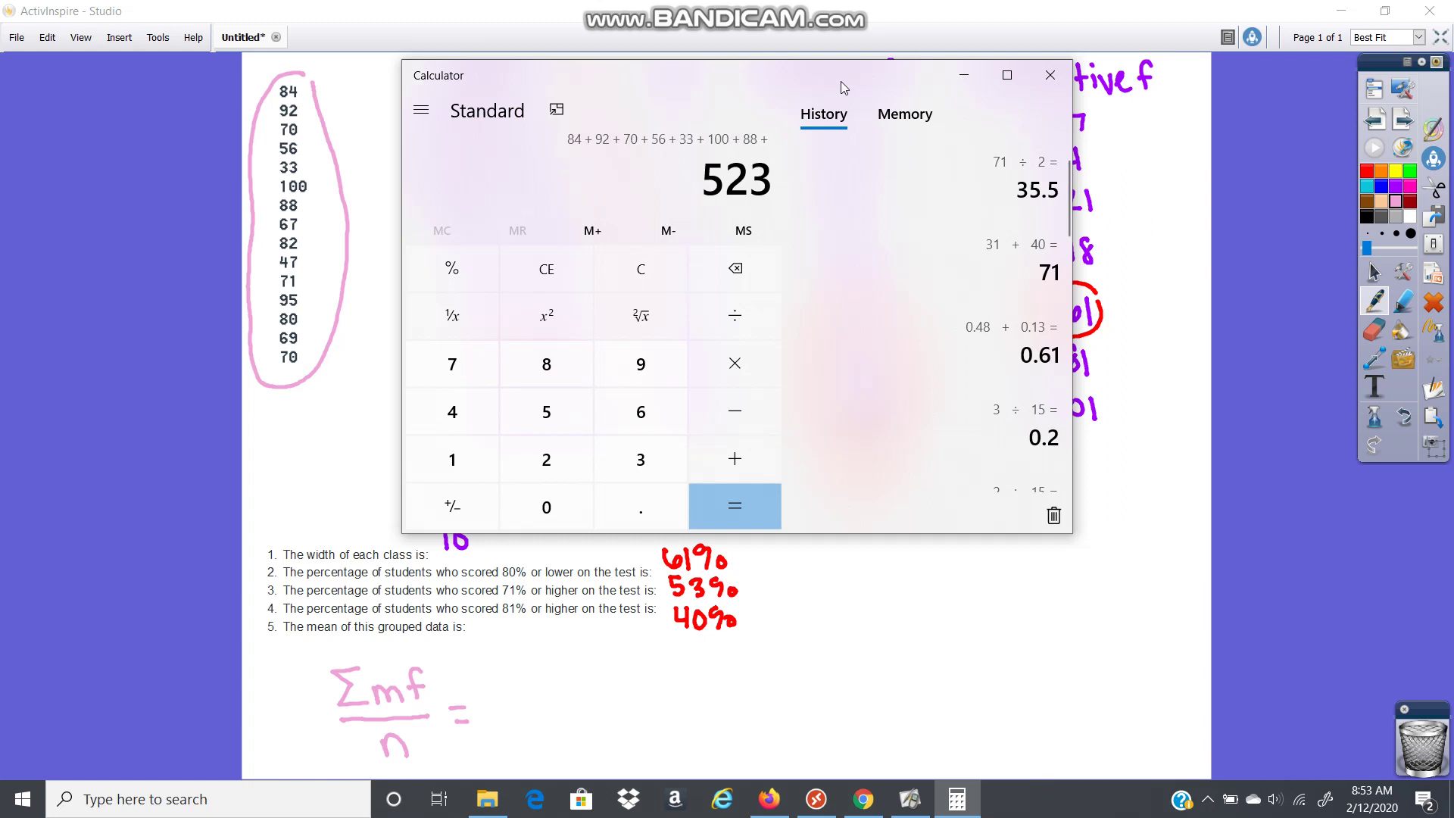
type("82+")
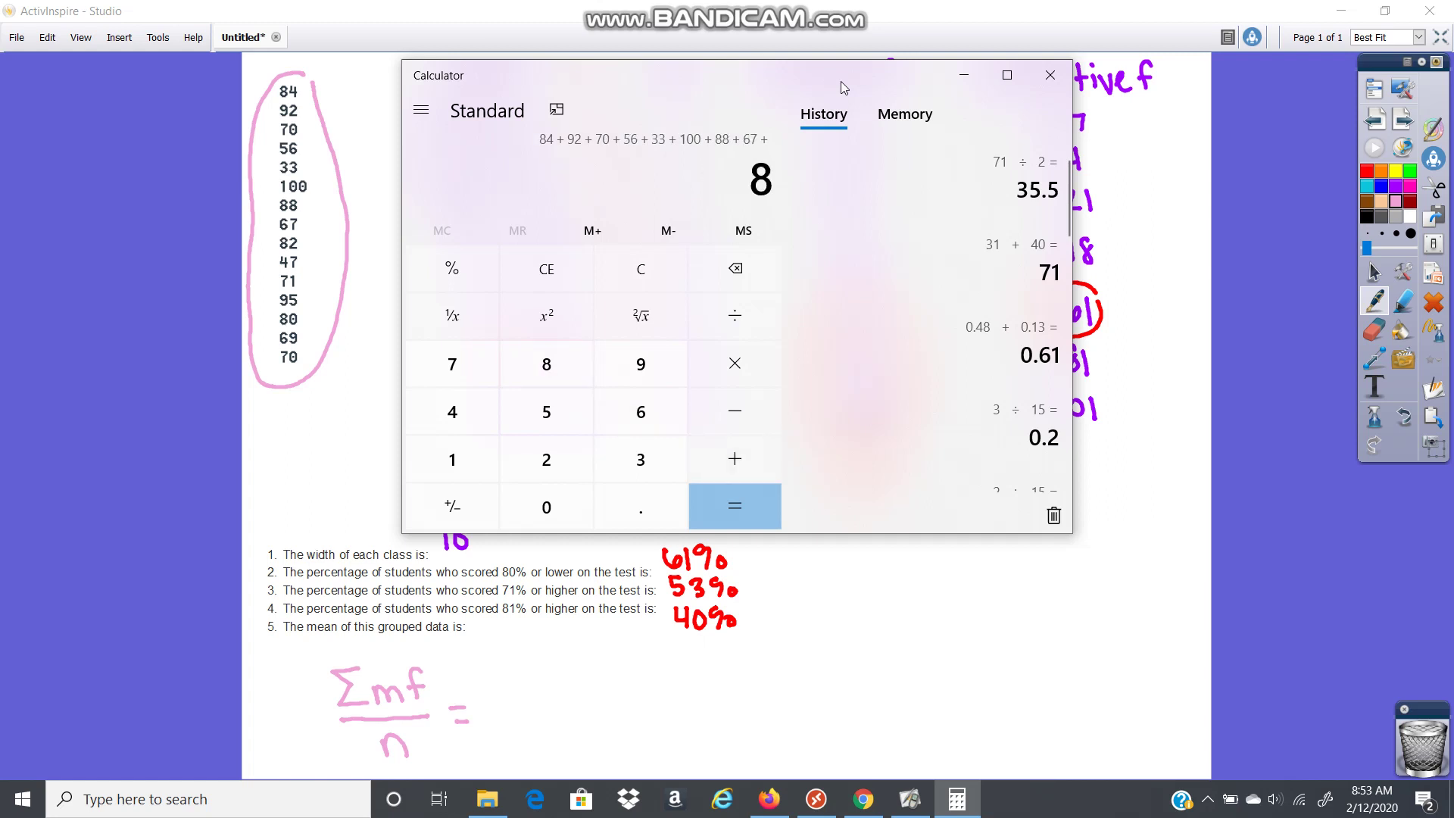
type("47+")
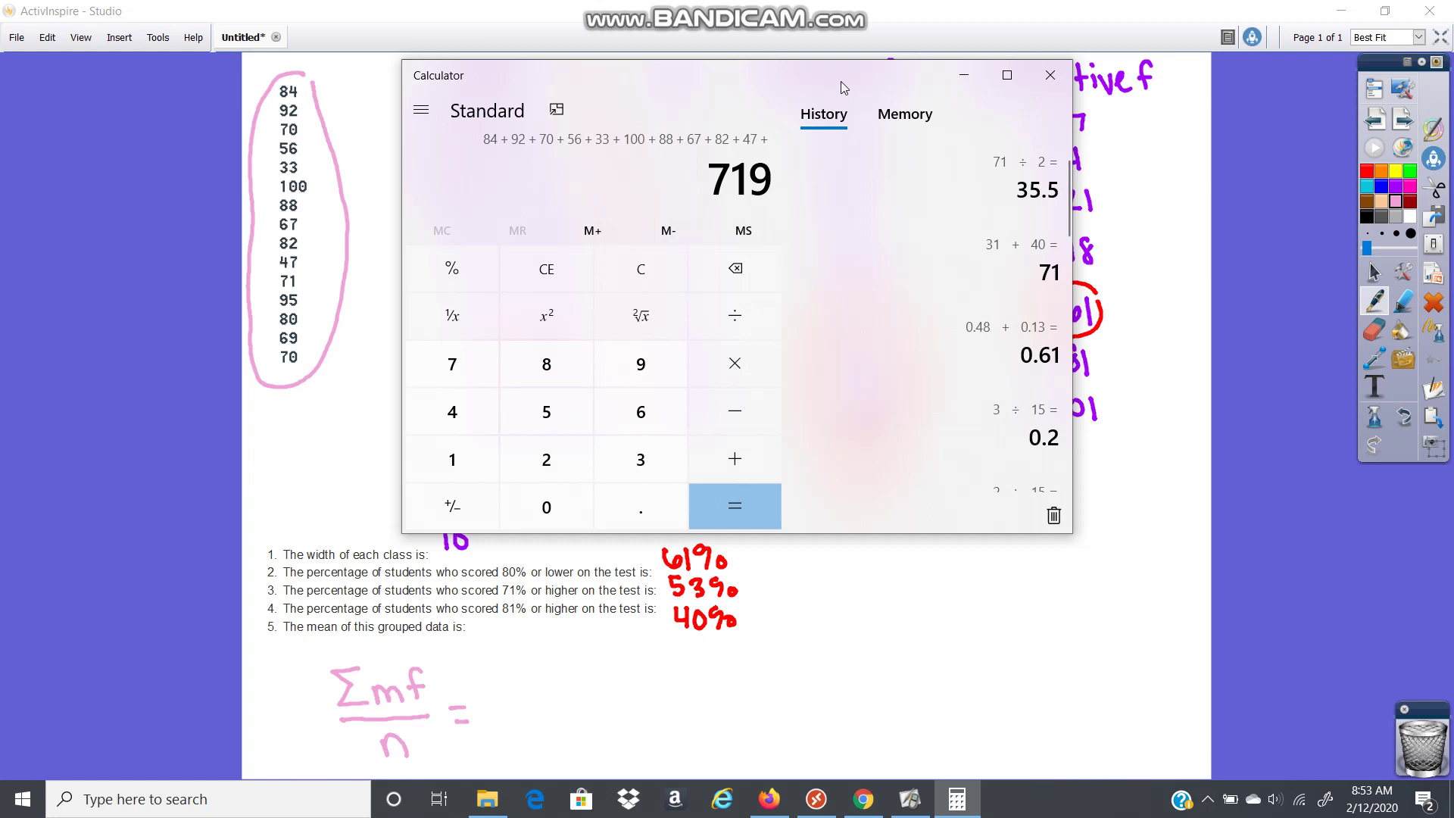
type("71+95+80+69+7")
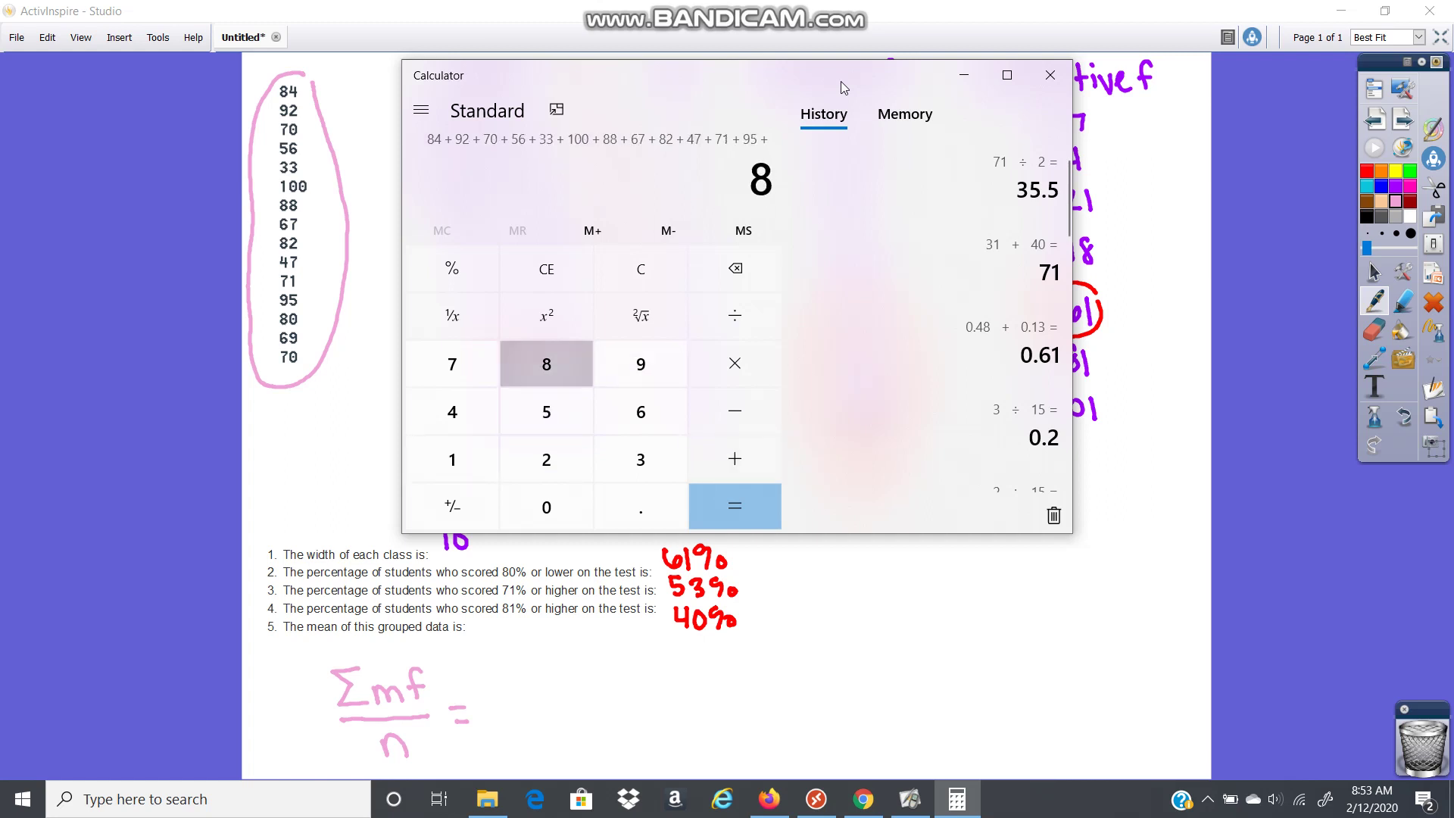
type("0")
key("Return")
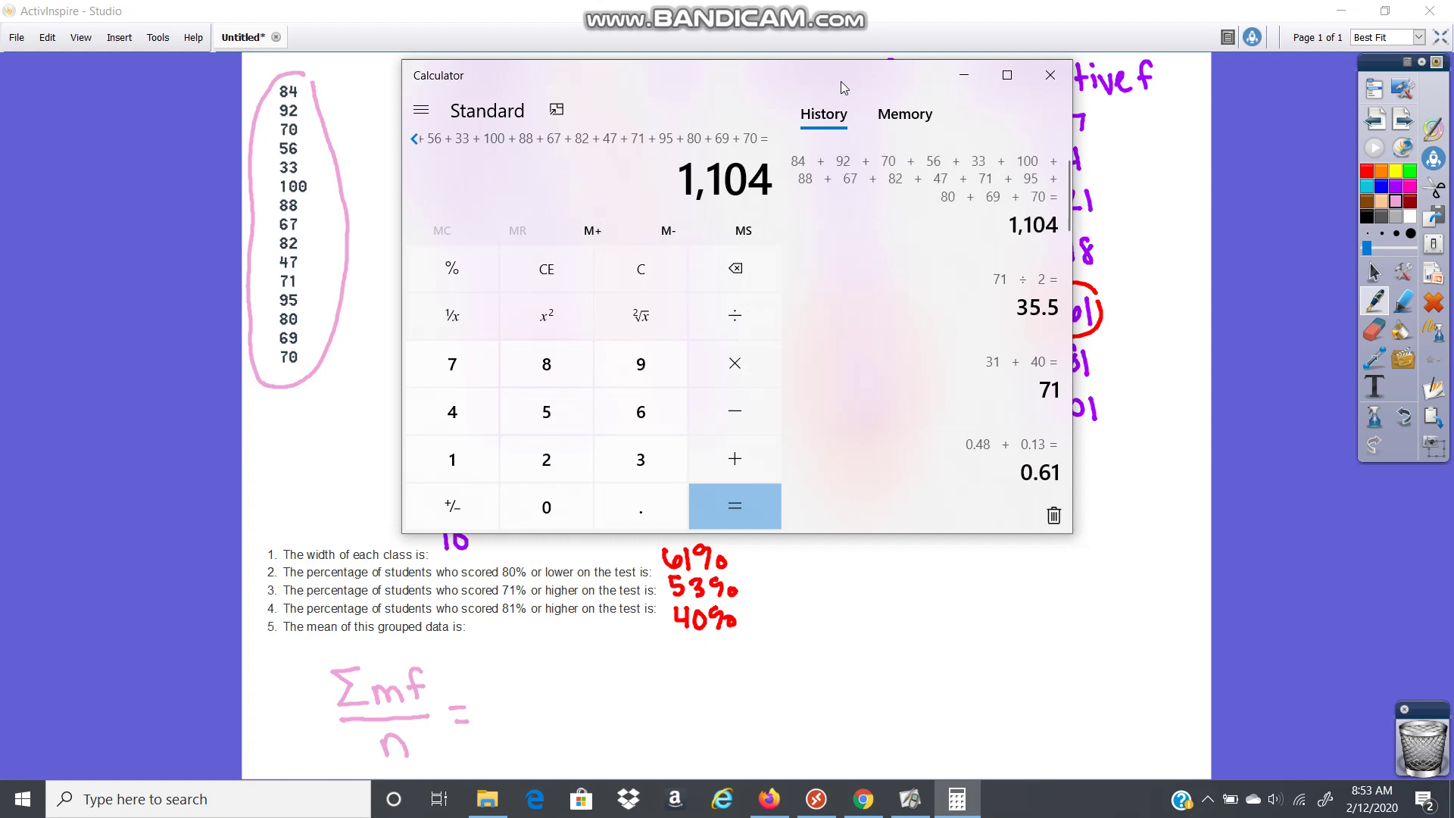
type("/15")
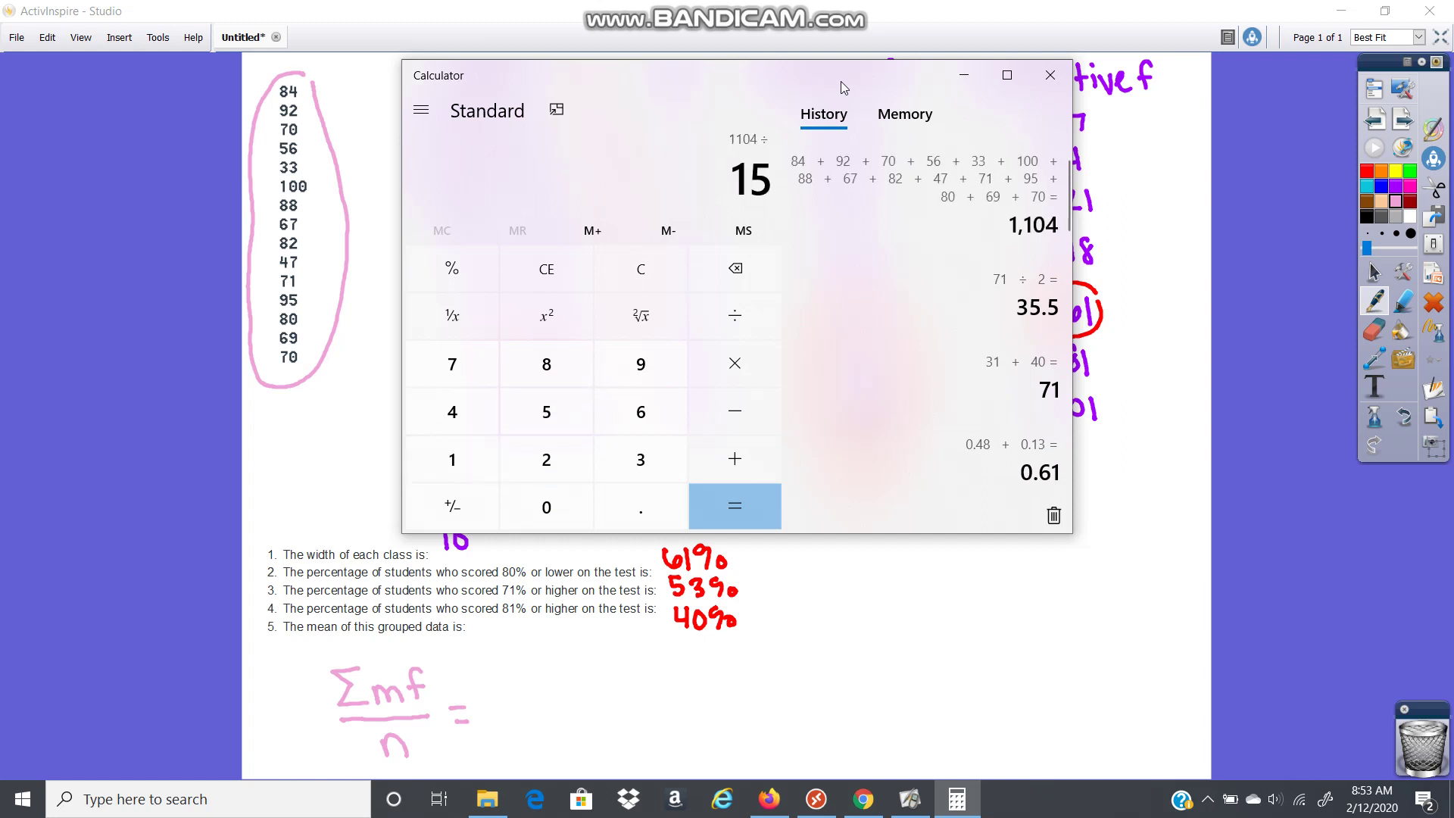
key("Return")
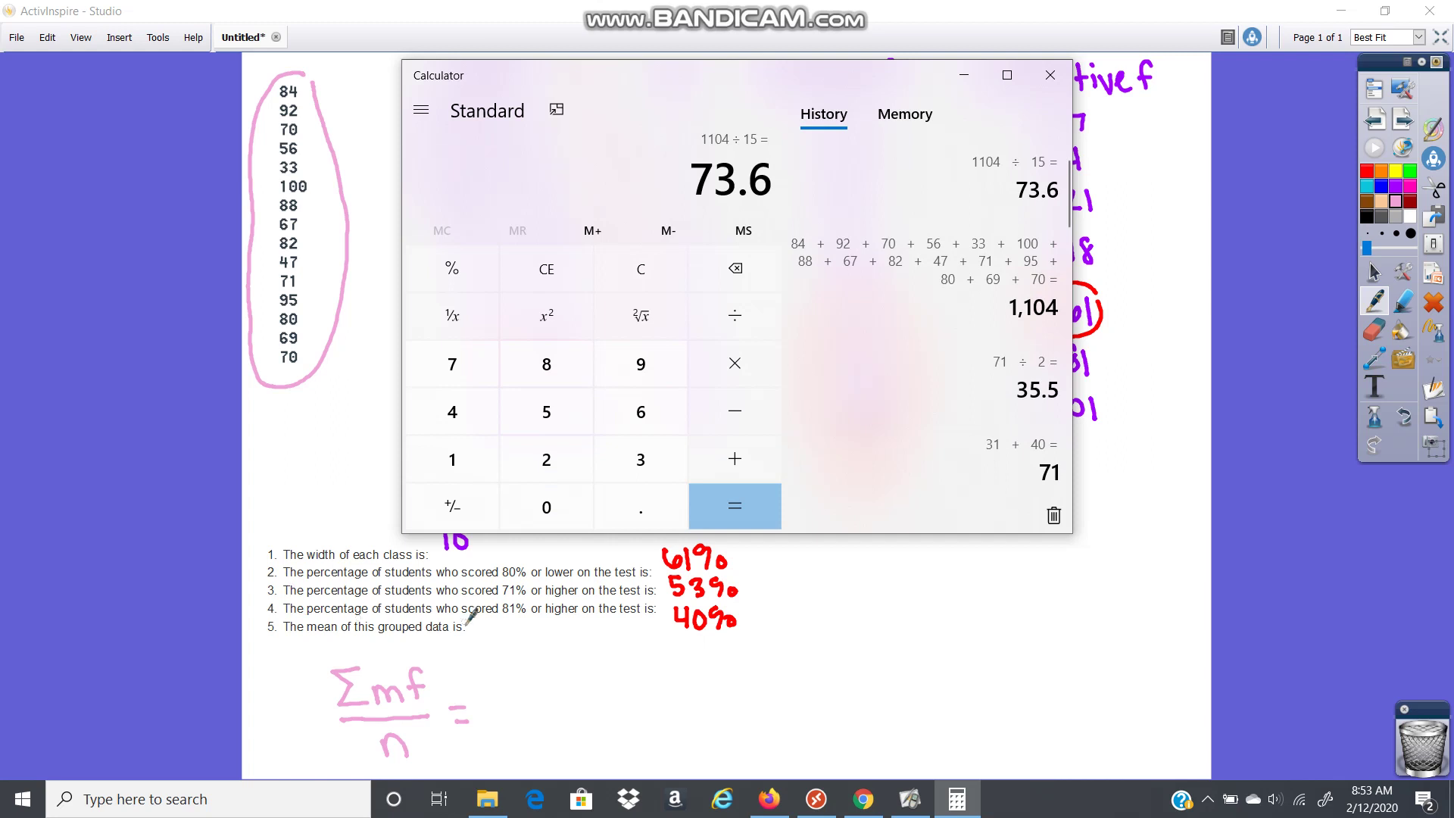
mouse_move(471, 626)
left_mouse_down()
mouse_move(490, 647)
mouse_move(543, 643)
left_mouse_up()
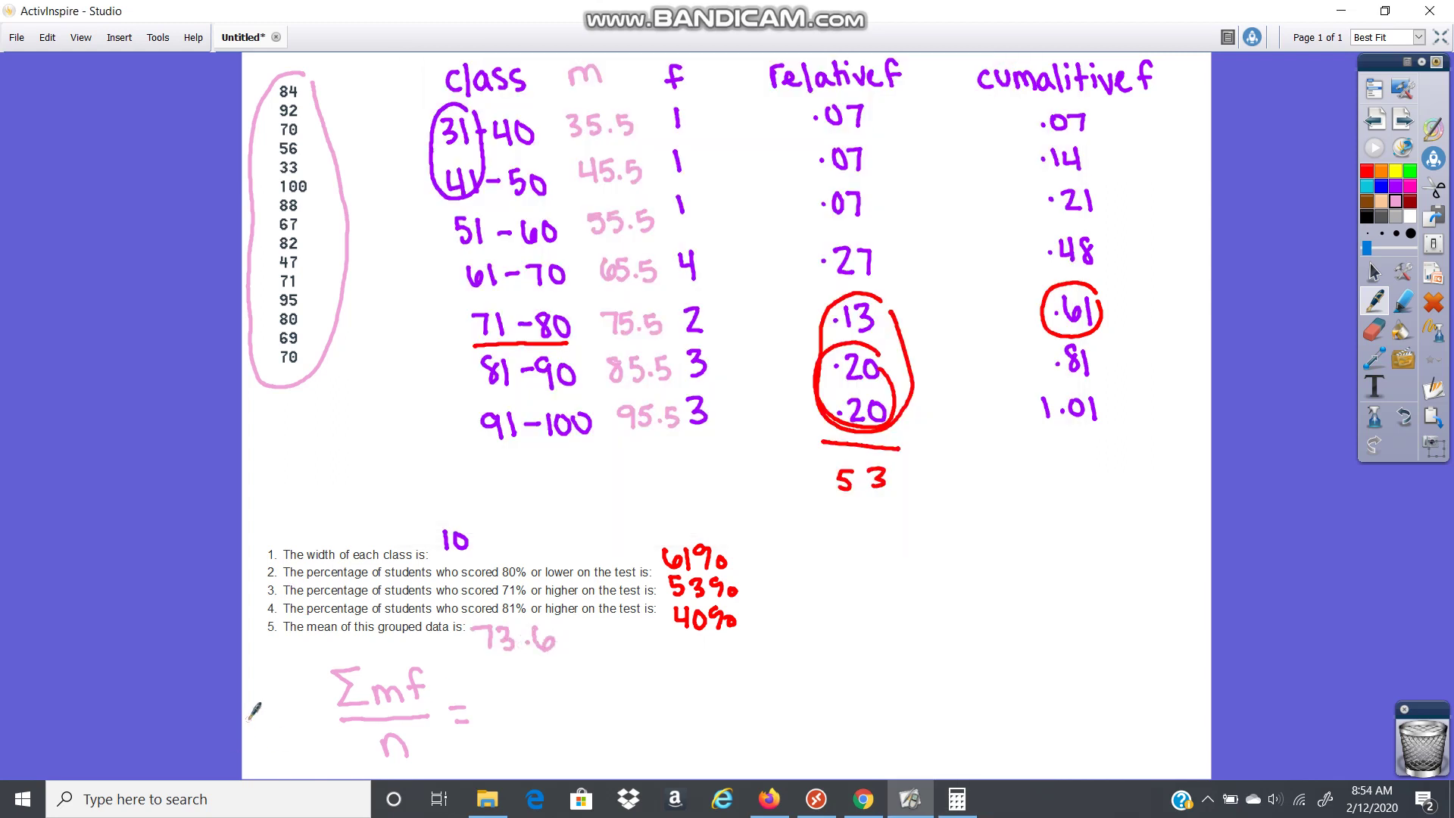